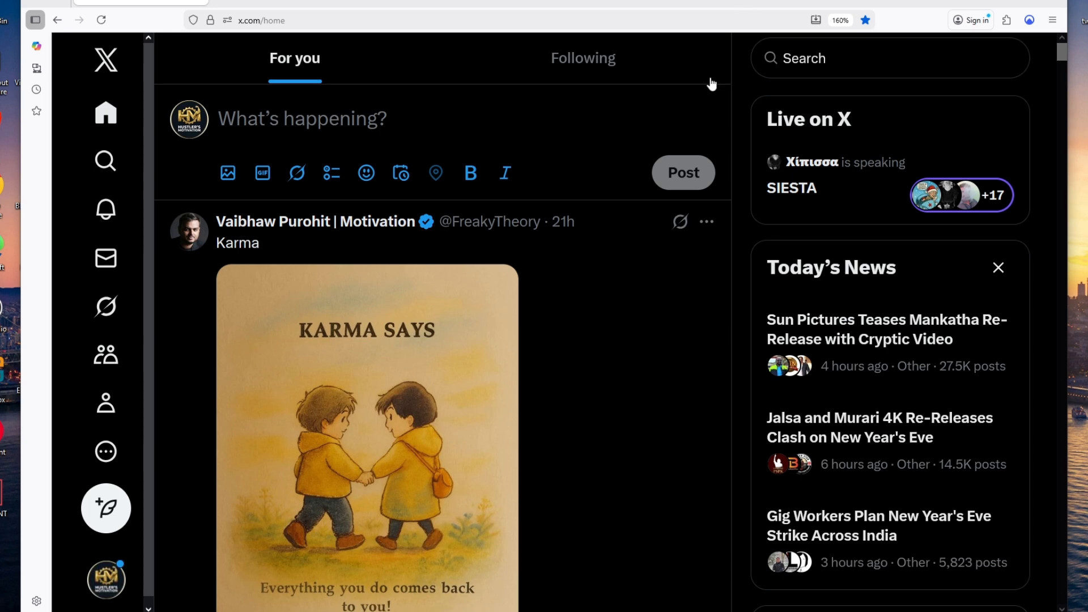
Open the account's Analytics page from the Premium hub, with the page zoomed out to 120%
{"action": "key", "text": "ctrl+minus"}
{"action": "key", "text": "ctrl+minus"}
{"action": "key", "text": "ctrl+minus"}
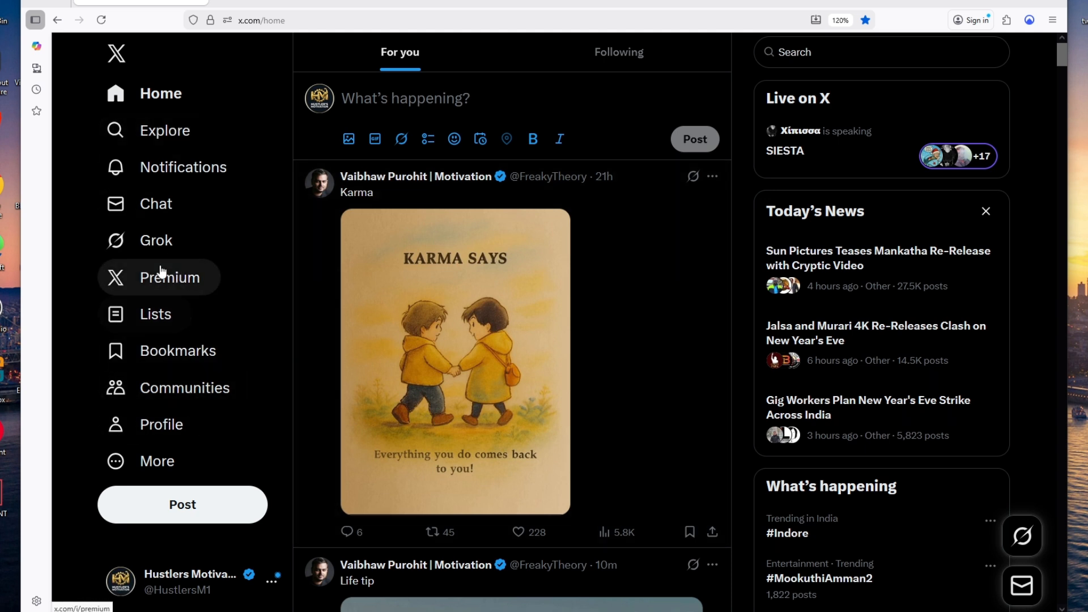
{"action": "left_click", "coordinate": [156, 283]}
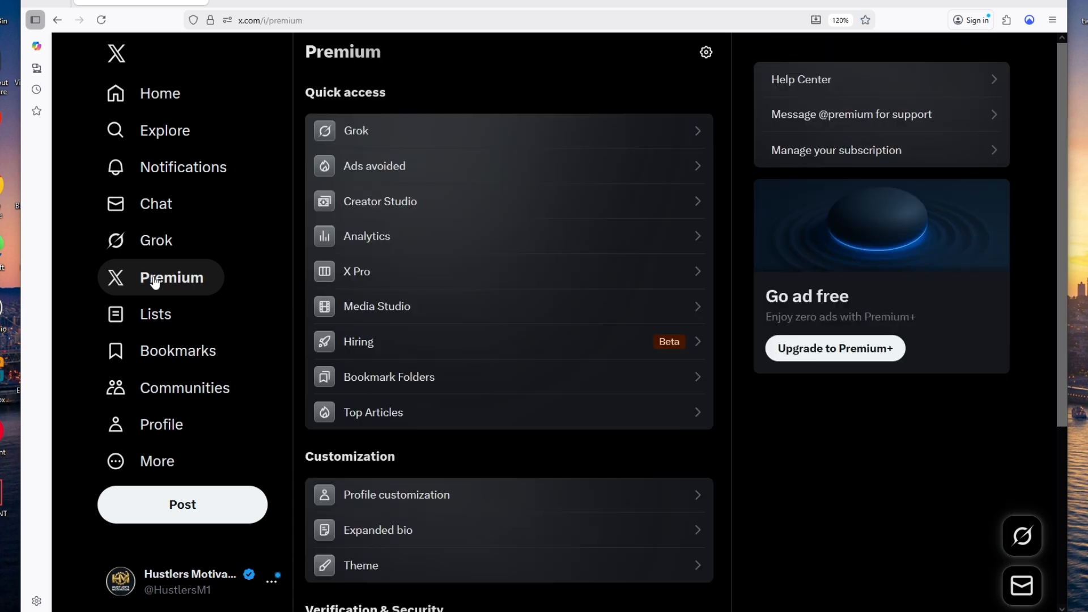
{"action": "left_click", "coordinate": [367, 236]}
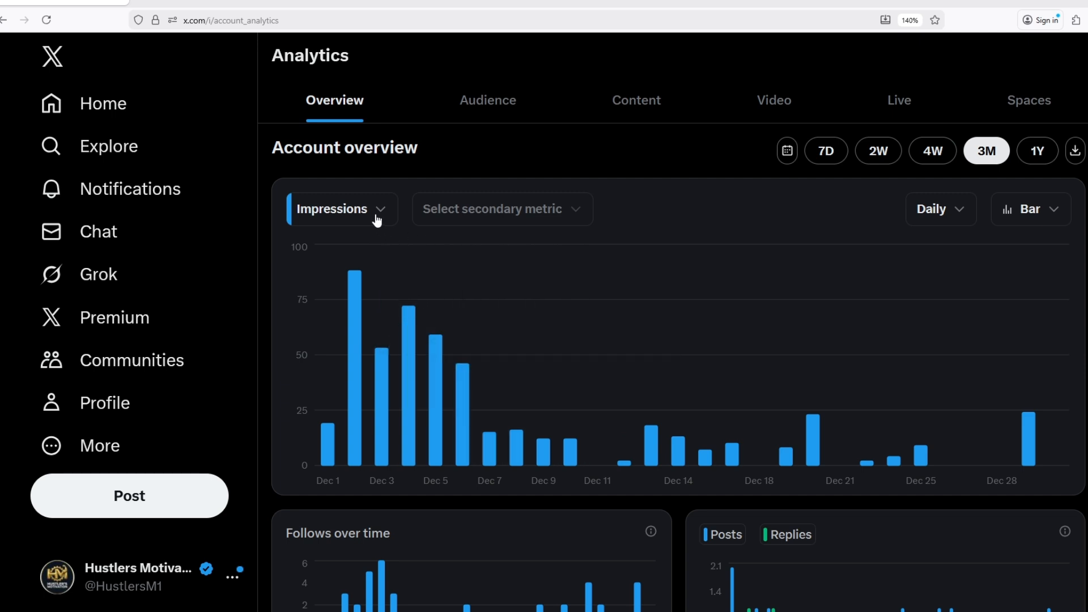
Check the time grouping options, show the Impressions chart as a line chart, and switch it back to bars
{"action": "left_click", "coordinate": [943, 221]}
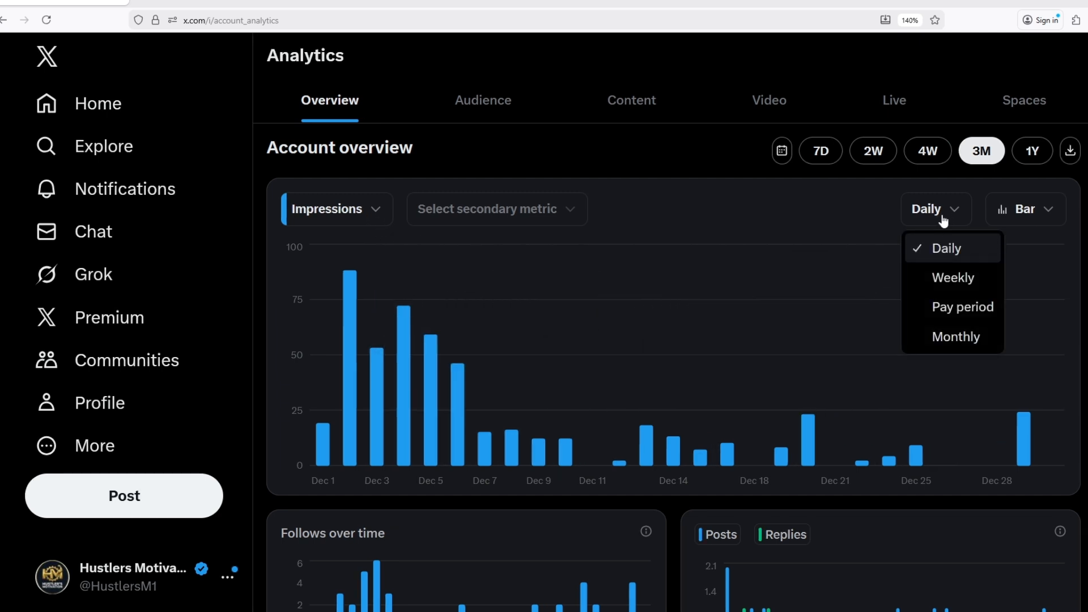
{"action": "left_click", "coordinate": [1025, 213]}
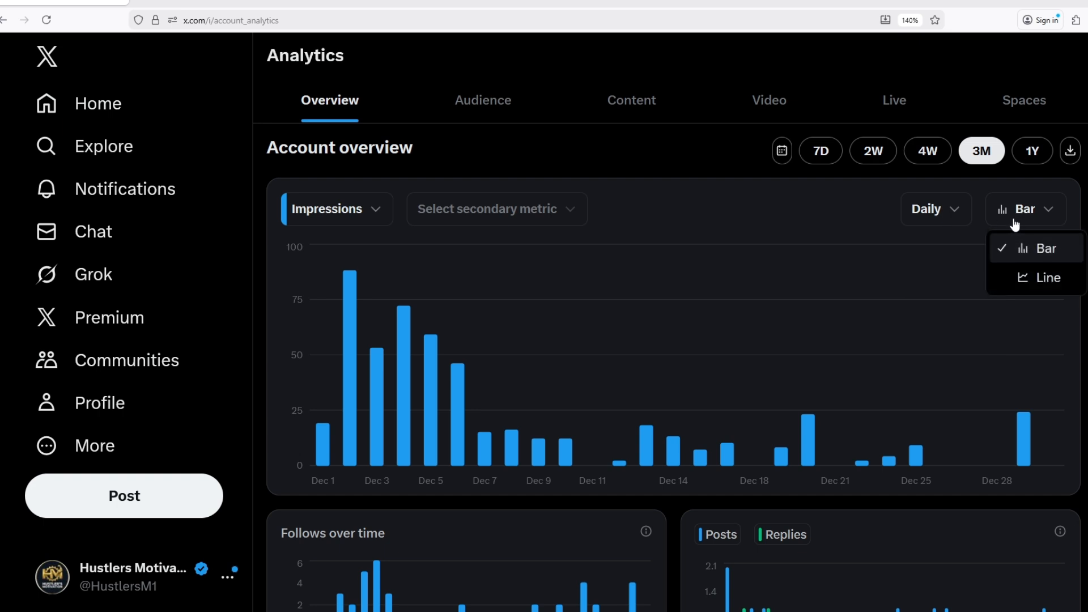
{"action": "left_click", "coordinate": [1014, 278]}
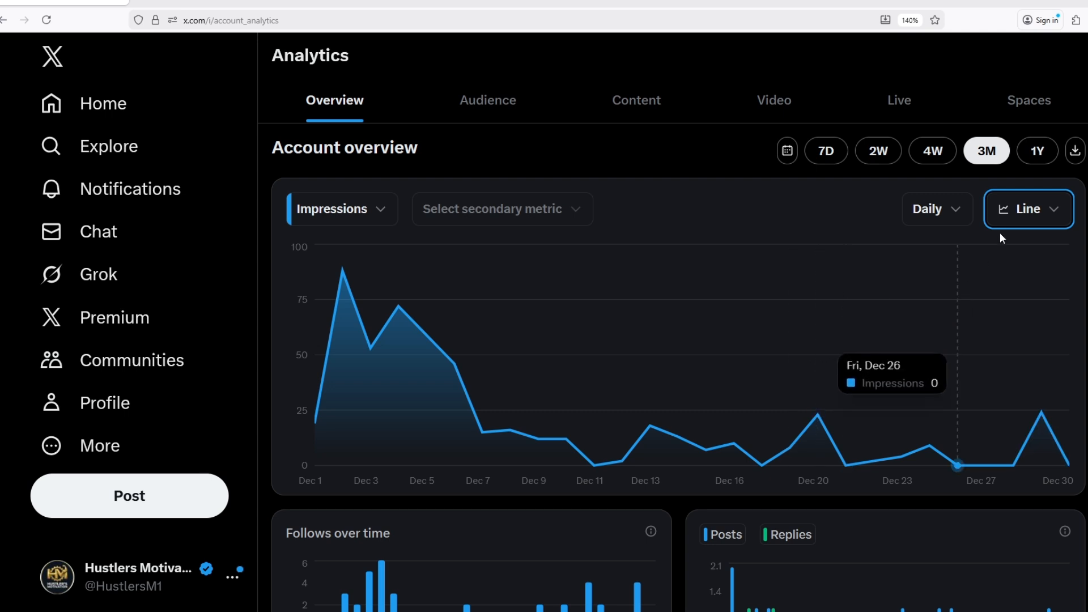
{"action": "left_click", "coordinate": [1013, 218]}
{"action": "left_click", "coordinate": [1015, 251]}
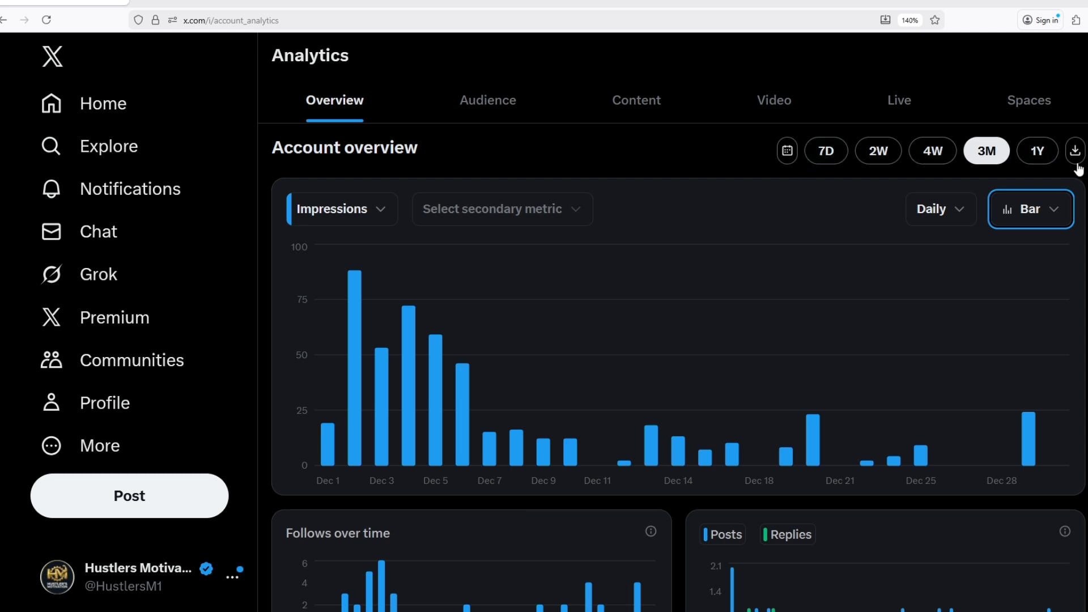
Show the account overview for 7D, 2W, 4W and 3M in turn
{"action": "left_click", "coordinate": [816, 161]}
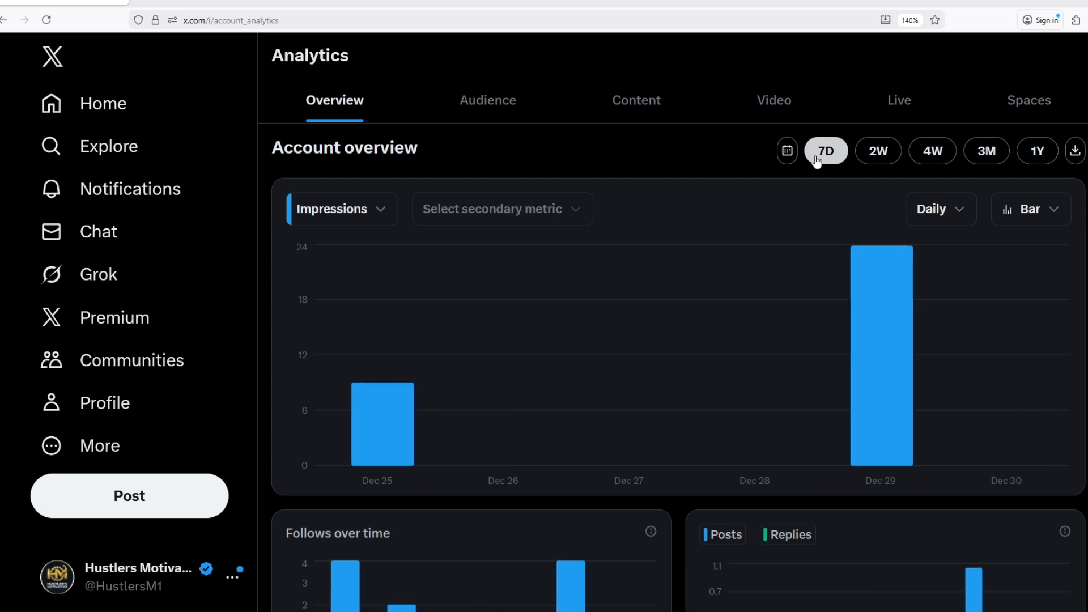
{"action": "left_click", "coordinate": [881, 152]}
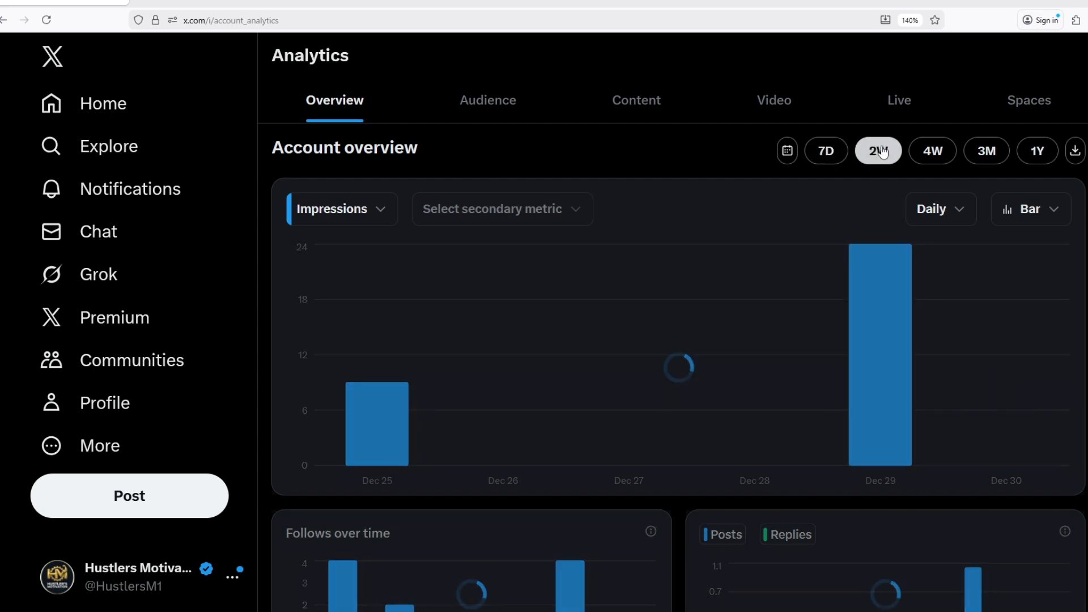
{"action": "left_click", "coordinate": [930, 160]}
{"action": "left_click", "coordinate": [988, 152]}
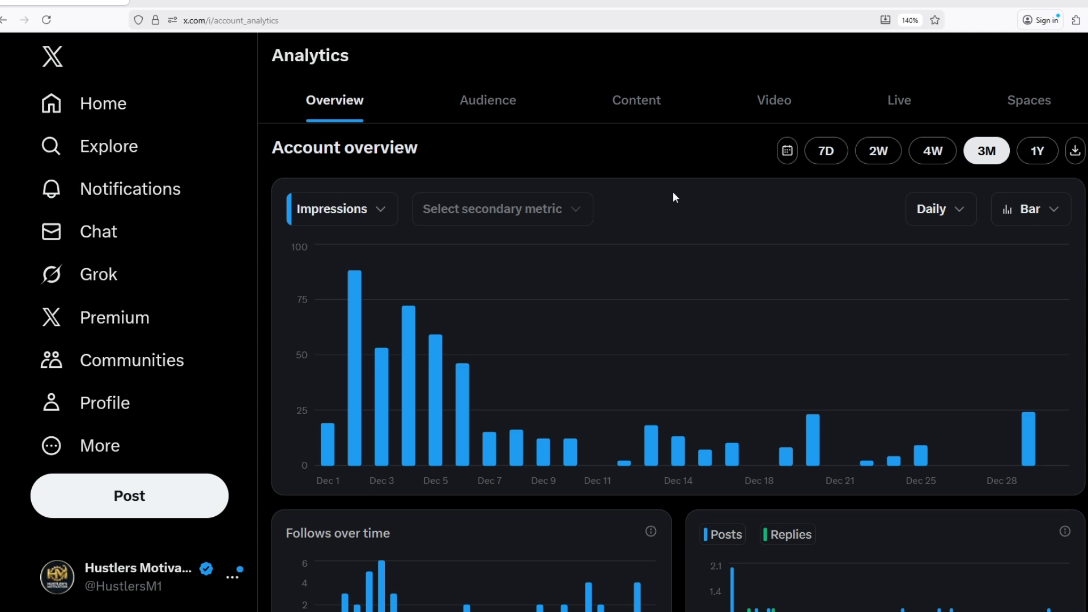
Set a custom date range for the account overview from 09/02/2025 to 09/03/2025
{"action": "left_click", "coordinate": [785, 157]}
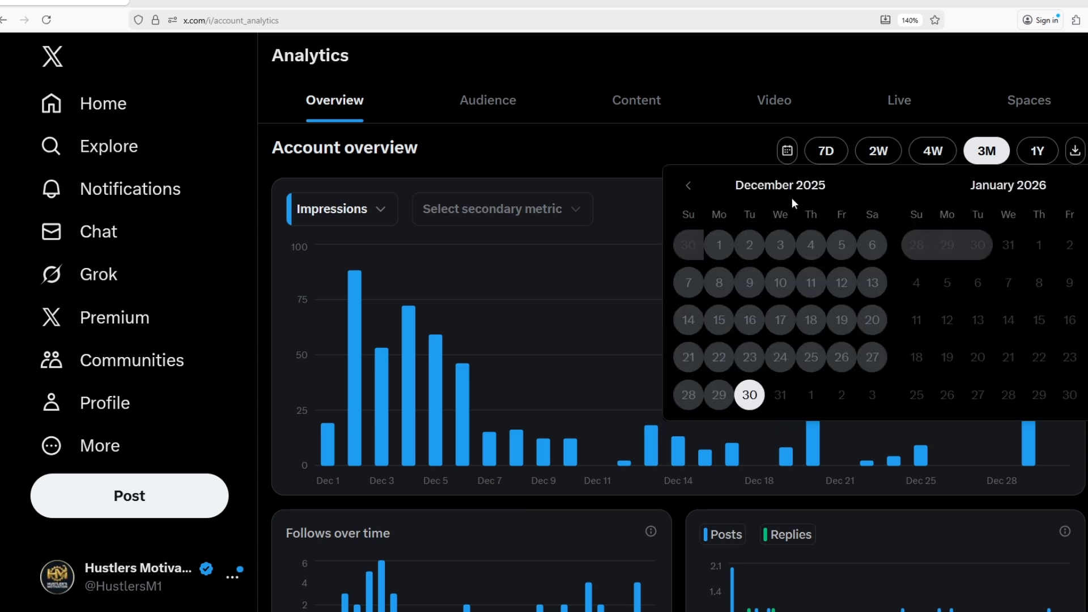
{"action": "left_click", "coordinate": [689, 190]}
{"action": "left_click", "coordinate": [689, 186]}
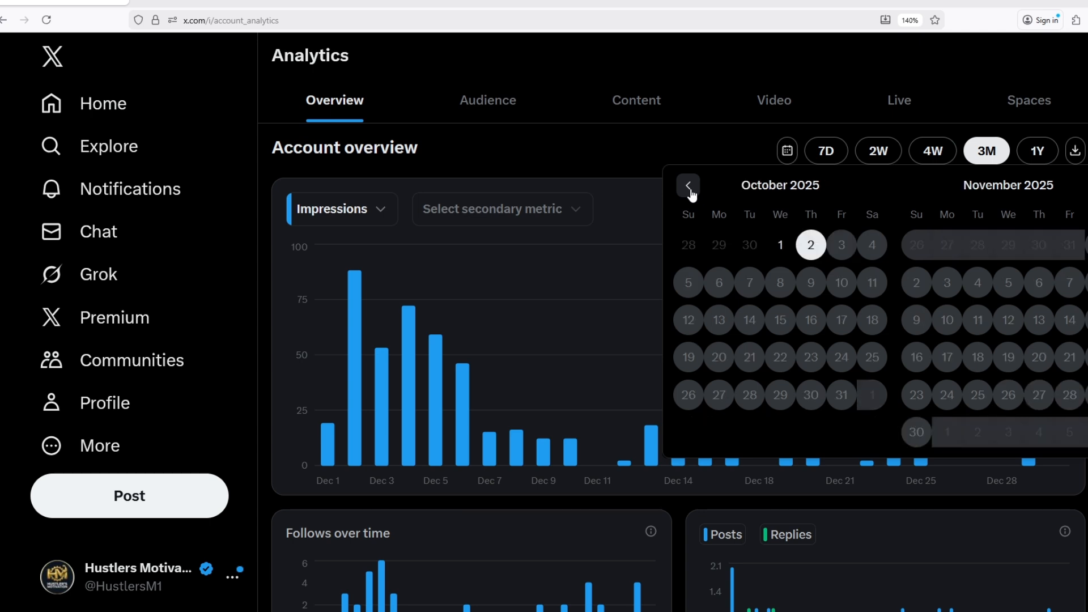
{"action": "left_click", "coordinate": [689, 187]}
{"action": "left_click", "coordinate": [748, 248]}
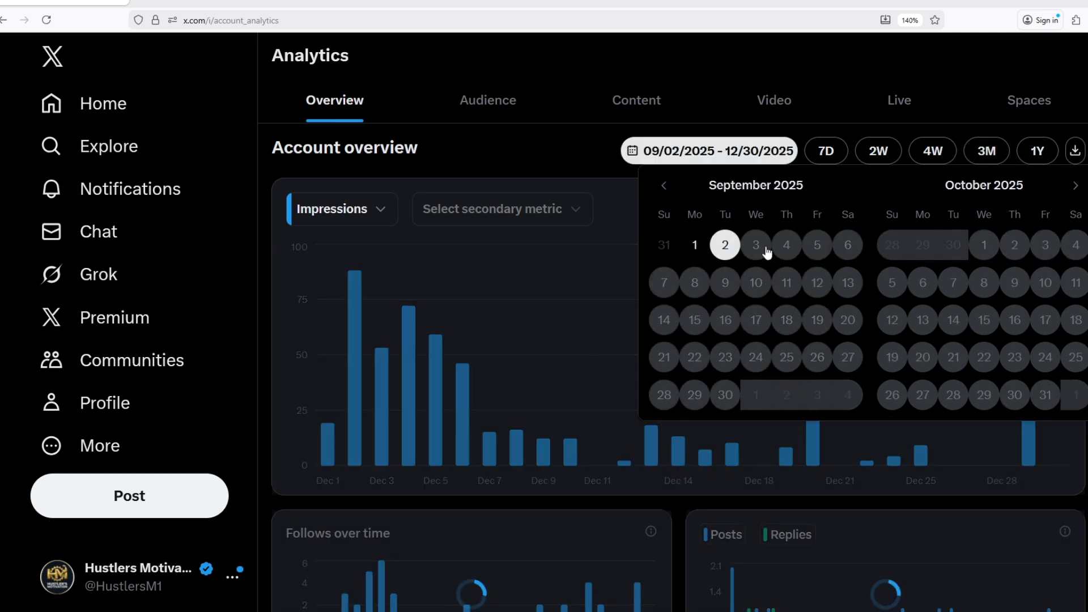
{"action": "left_click", "coordinate": [765, 250]}
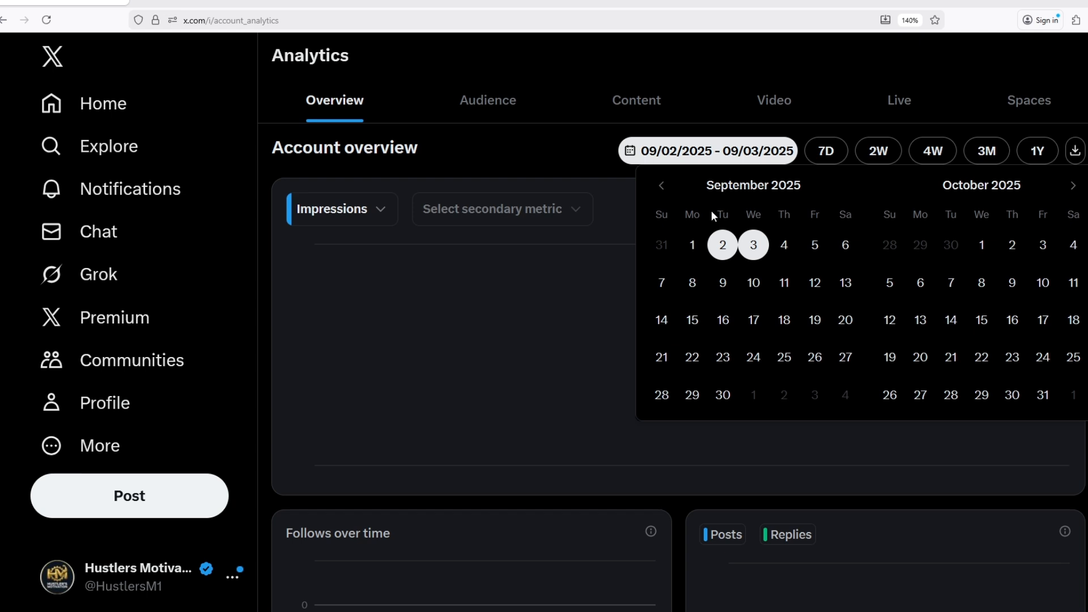
Change the custom date range to start on 09/03/2025 and end on 12/23/2025
{"action": "left_click", "coordinate": [733, 255]}
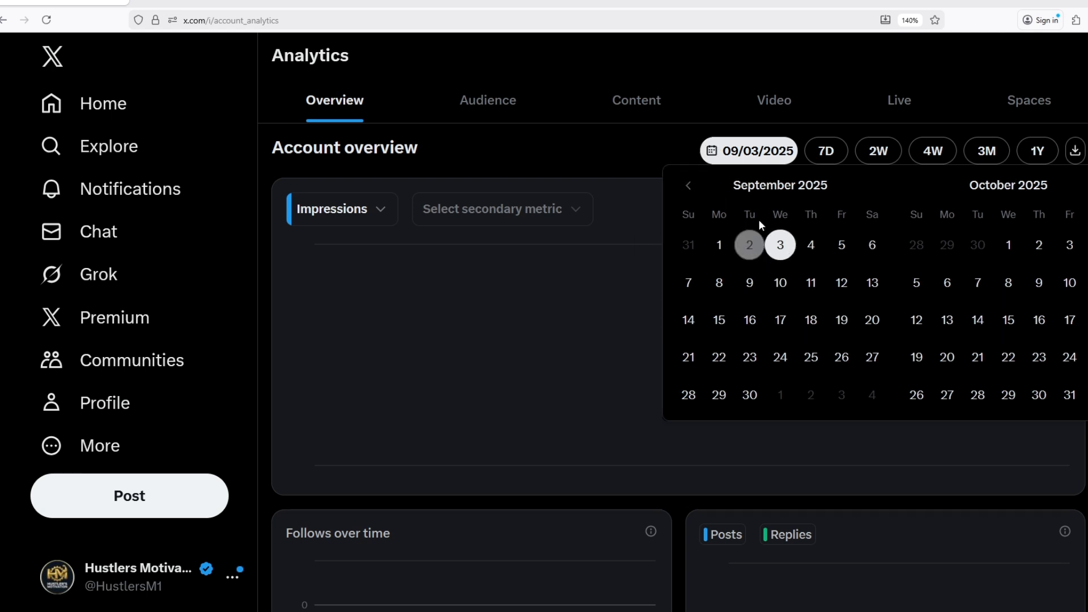
{"action": "left_click", "coordinate": [1087, 186]}
{"action": "left_click", "coordinate": [1086, 186]}
{"action": "left_click", "coordinate": [977, 320]}
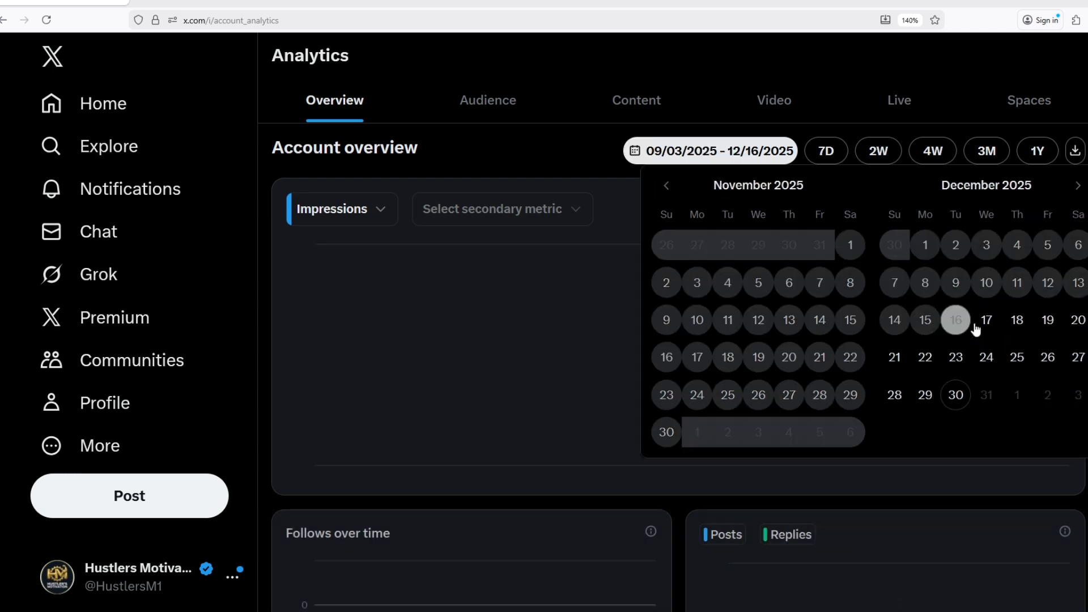
{"action": "left_click", "coordinate": [956, 356]}
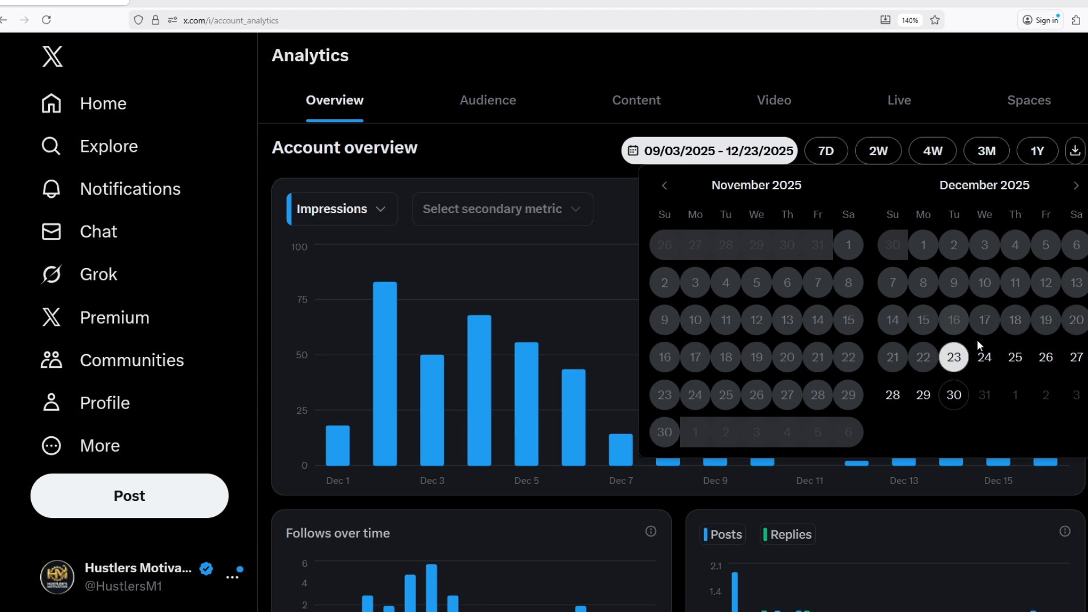
Narrow the custom date range to the single day 12/22/2025 and close the calendar
{"action": "left_click", "coordinate": [929, 361]}
{"action": "left_click", "coordinate": [923, 357]}
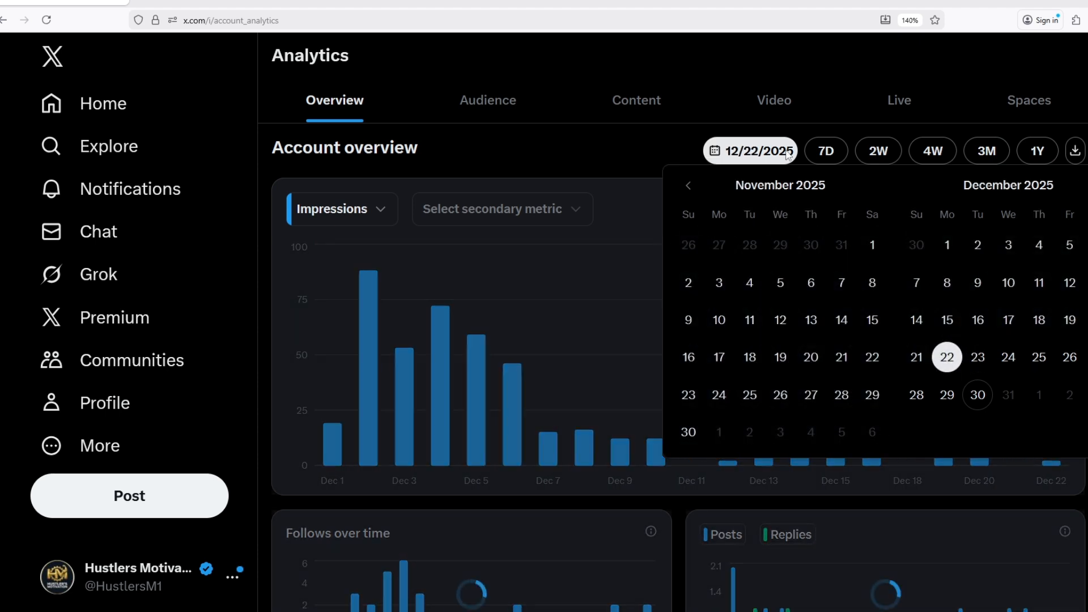
{"action": "left_click", "coordinate": [644, 182]}
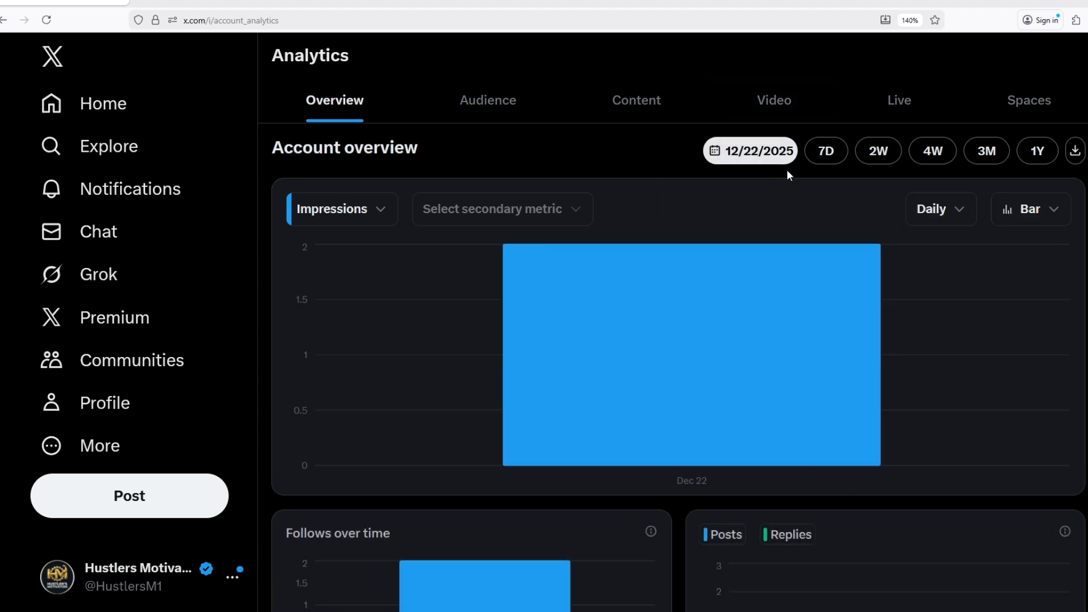
Set the account overview period to 2W and change the chart's primary metric to Likes
{"action": "left_click", "coordinate": [879, 152]}
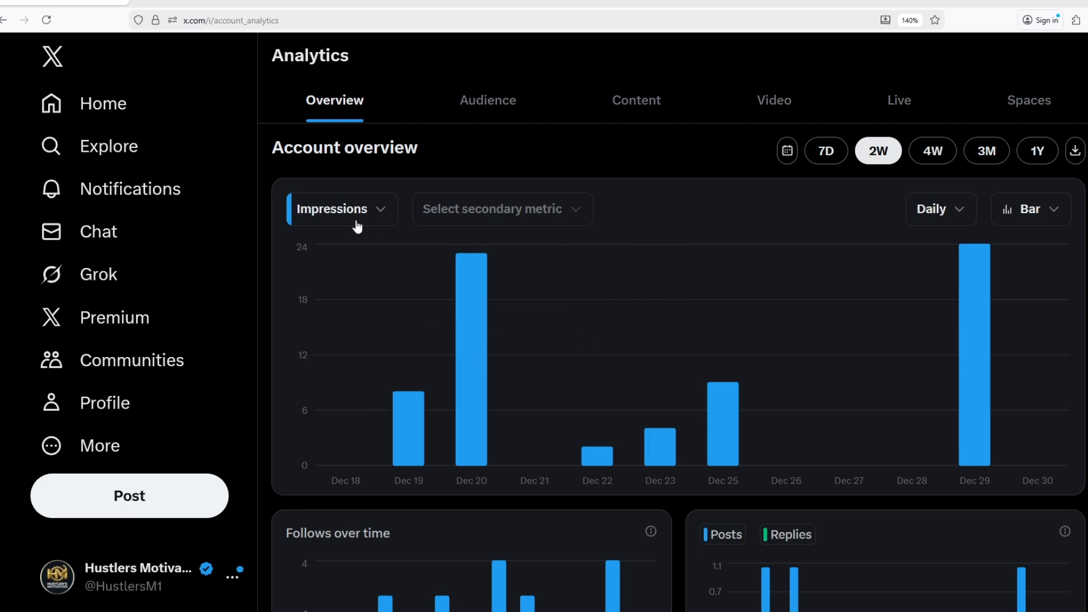
{"action": "left_click", "coordinate": [438, 210]}
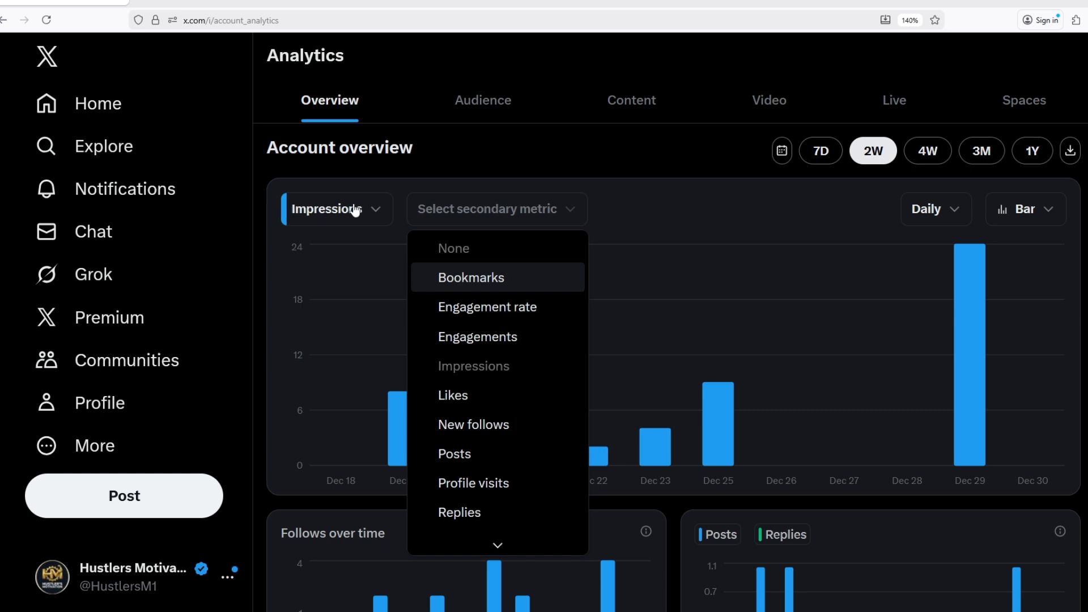
{"action": "left_click", "coordinate": [355, 211]}
{"action": "scroll", "coordinate": [368, 364], "scroll_direction": "down", "scroll_amount": 1}
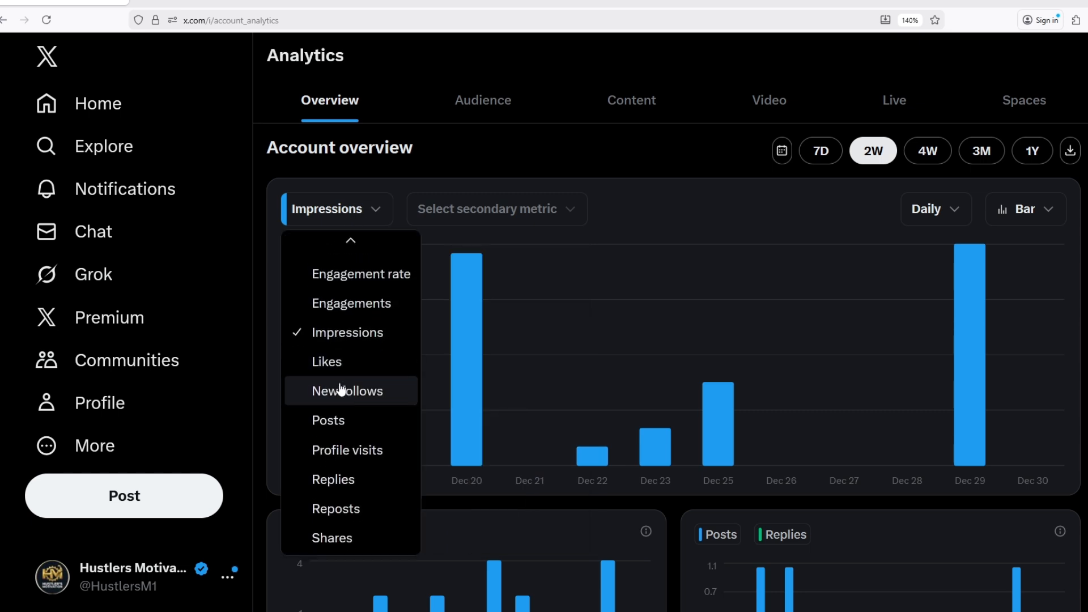
{"action": "scroll", "coordinate": [306, 453], "scroll_direction": "up", "scroll_amount": 1}
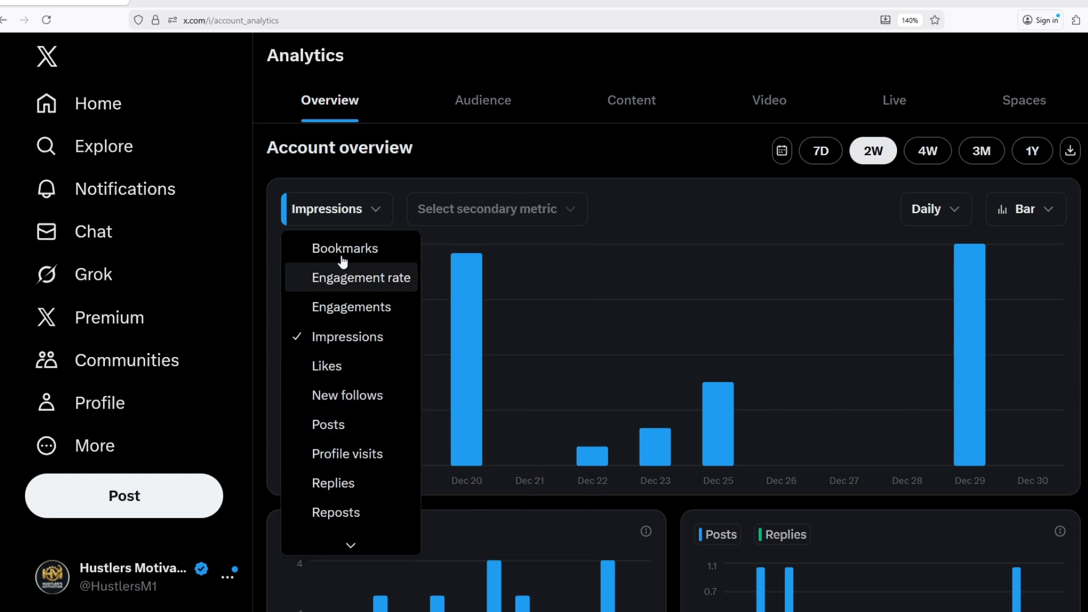
{"action": "left_click", "coordinate": [361, 368]}
Change the chart's primary metric to New follows and from there to Posts
{"action": "left_click", "coordinate": [352, 214]}
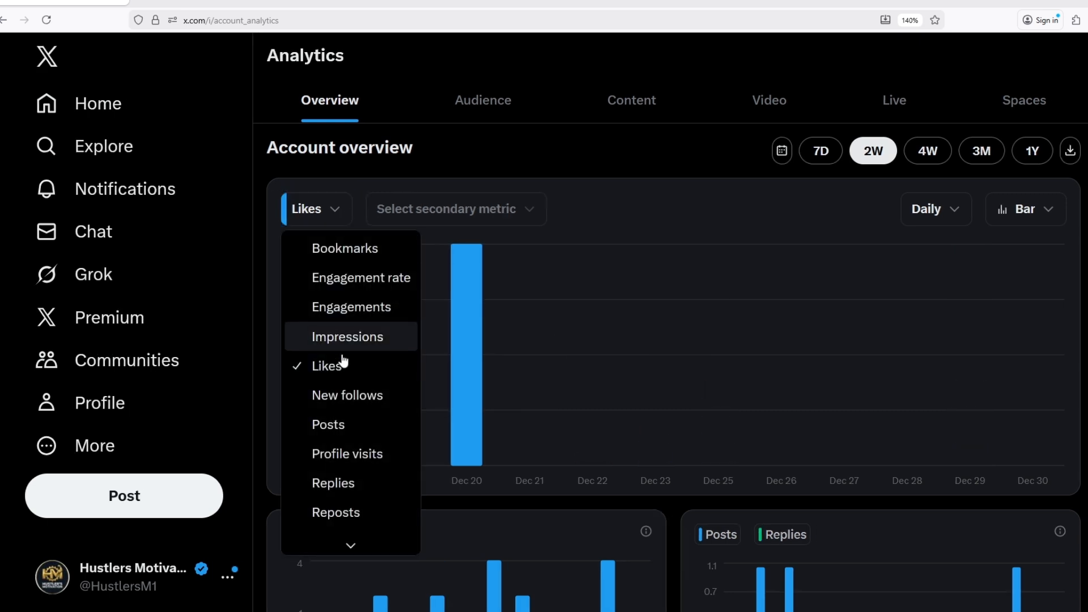
{"action": "left_click", "coordinate": [356, 396]}
{"action": "left_click", "coordinate": [318, 210]}
{"action": "left_click", "coordinate": [342, 422]}
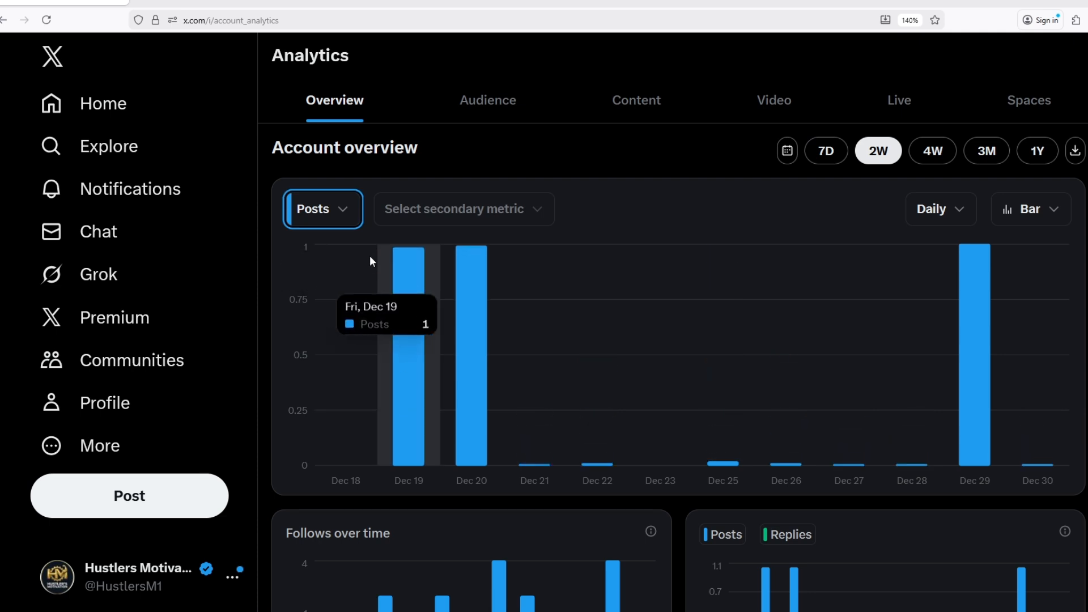
Set the chart's primary metric back to Impressions
{"action": "left_click", "coordinate": [334, 210]}
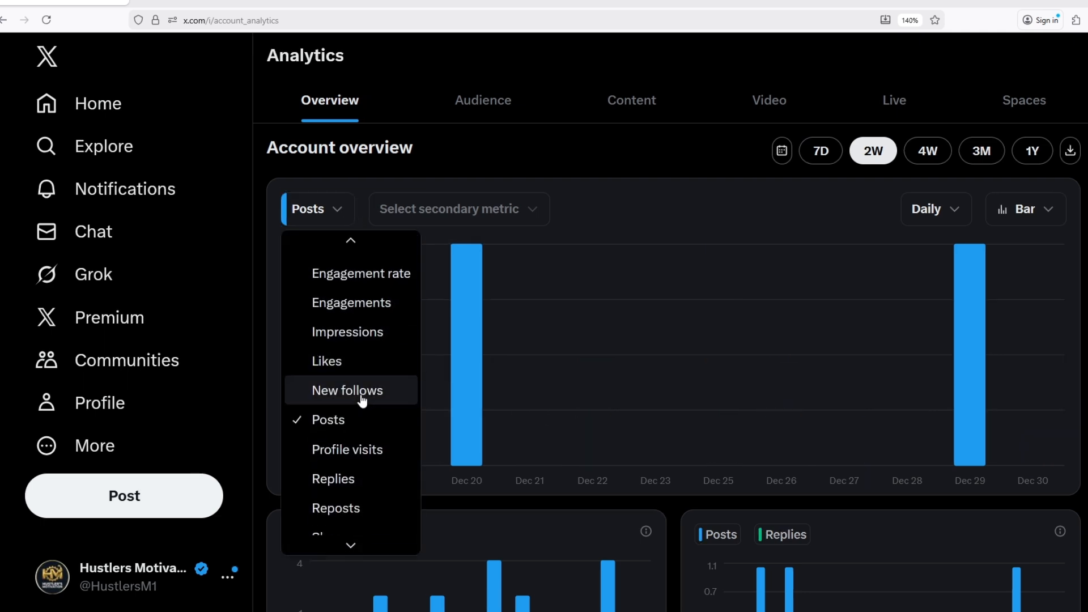
{"action": "scroll", "coordinate": [378, 421], "scroll_direction": "down", "scroll_amount": 1}
{"action": "scroll", "coordinate": [360, 257], "scroll_direction": "up", "scroll_amount": 1}
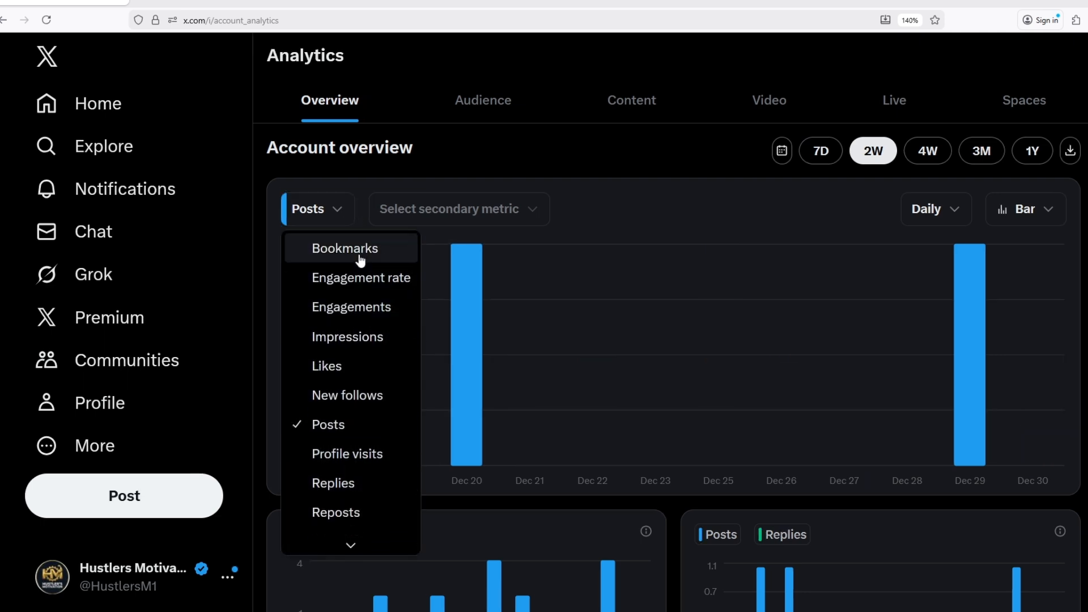
{"action": "left_click", "coordinate": [369, 337]}
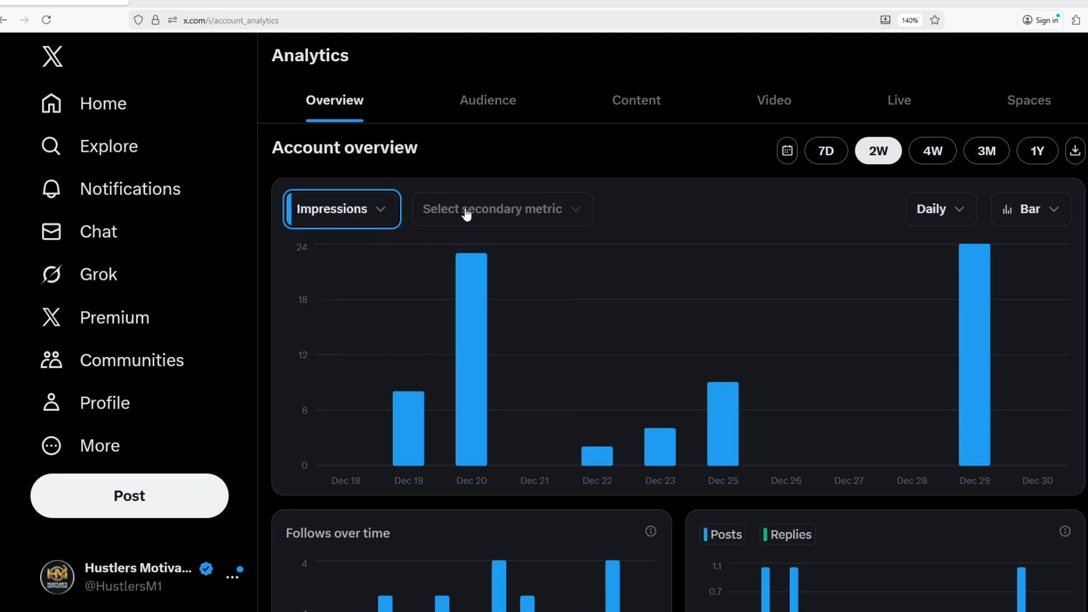
Add Likes as the secondary metric alongside Impressions in the overview chart
{"action": "left_click", "coordinate": [466, 214]}
{"action": "scroll", "coordinate": [484, 340], "scroll_direction": "down", "scroll_amount": 1}
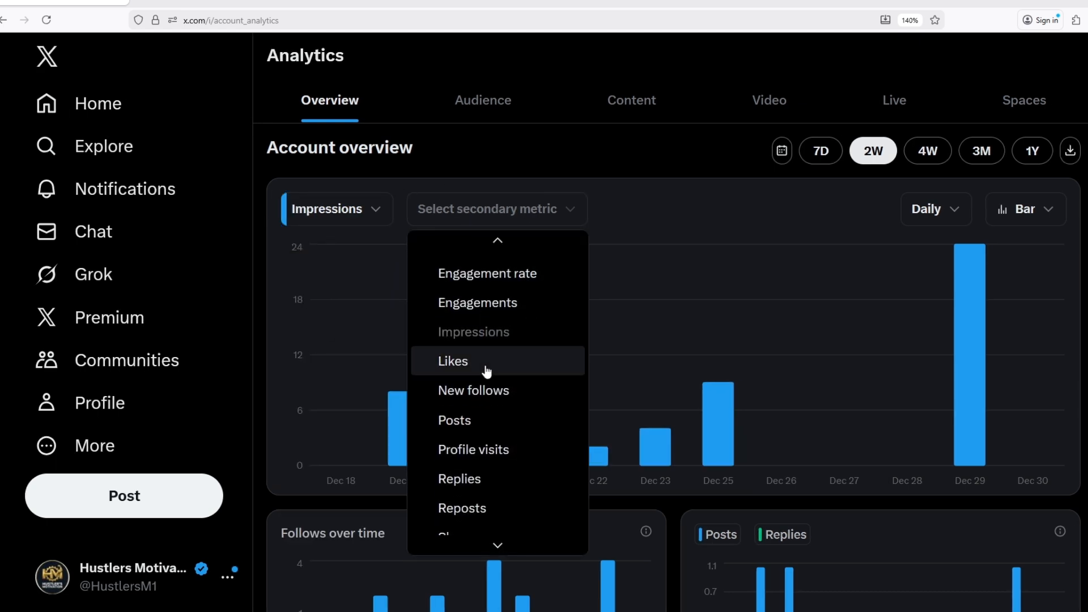
{"action": "scroll", "coordinate": [487, 374], "scroll_direction": "up", "scroll_amount": 1}
{"action": "left_click", "coordinate": [477, 393]}
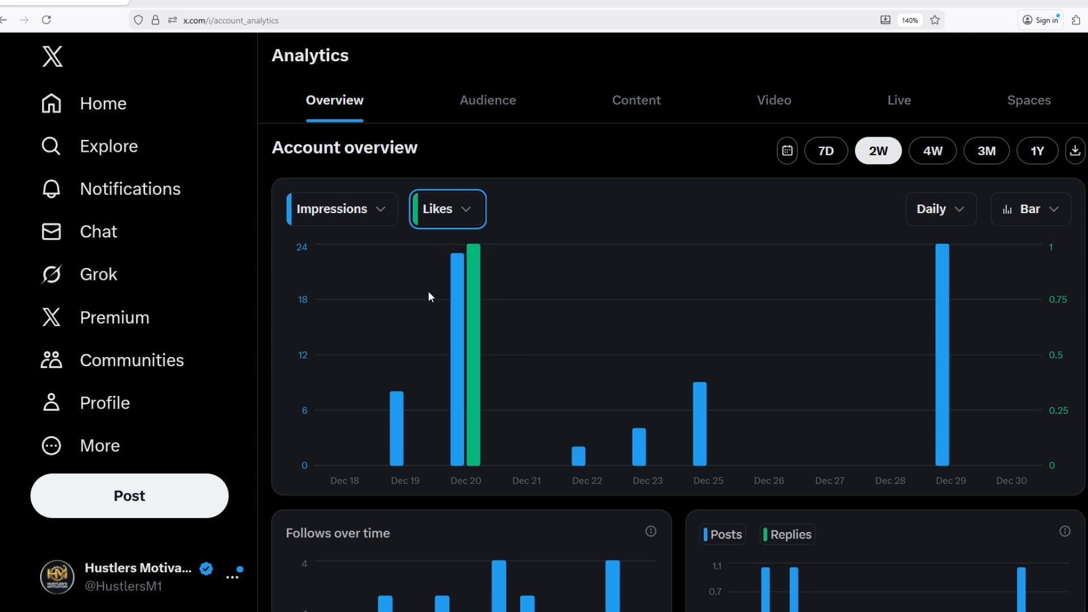
Change the overview chart's secondary metric to Bookmarks
{"action": "left_click", "coordinate": [444, 214]}
{"action": "left_click", "coordinate": [556, 190]}
{"action": "left_click", "coordinate": [454, 221]}
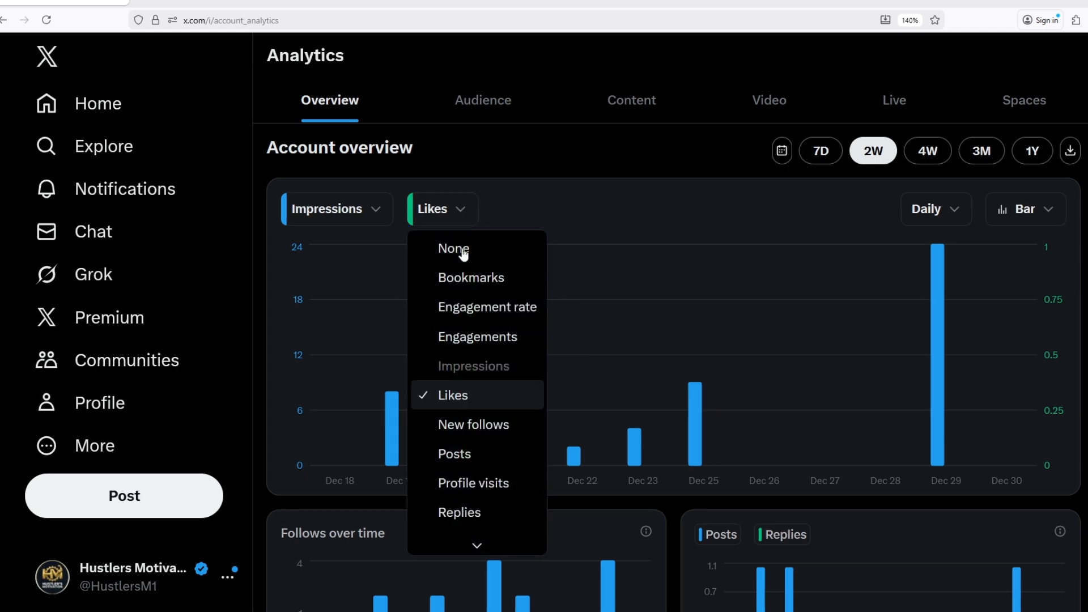
{"action": "left_click", "coordinate": [478, 278]}
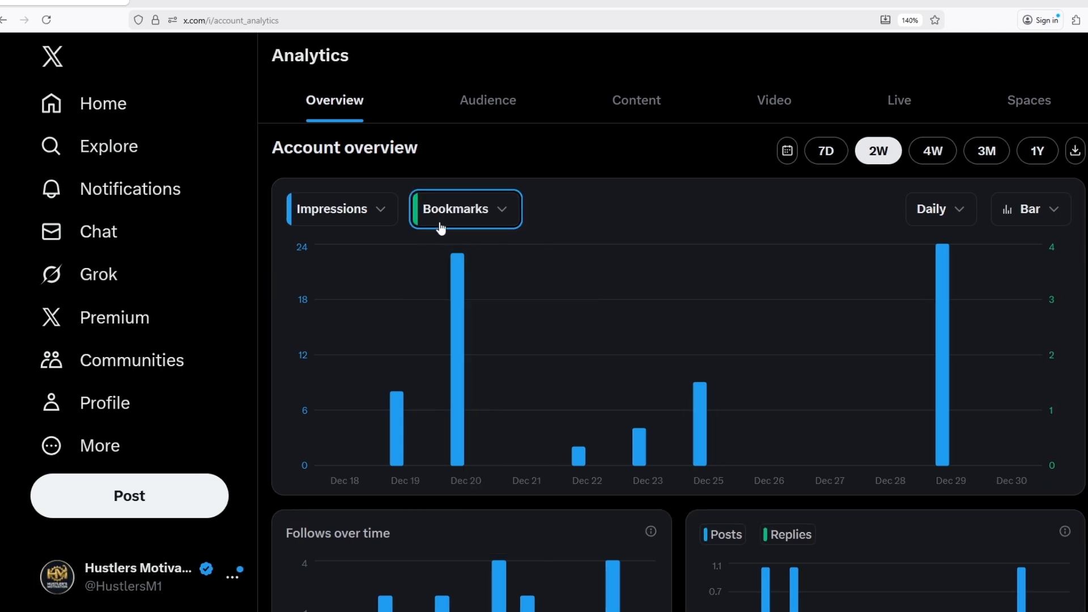
Switch the overview chart's time grouping to Weekly and Pay period, and return it to Daily
{"action": "left_click", "coordinate": [955, 221]}
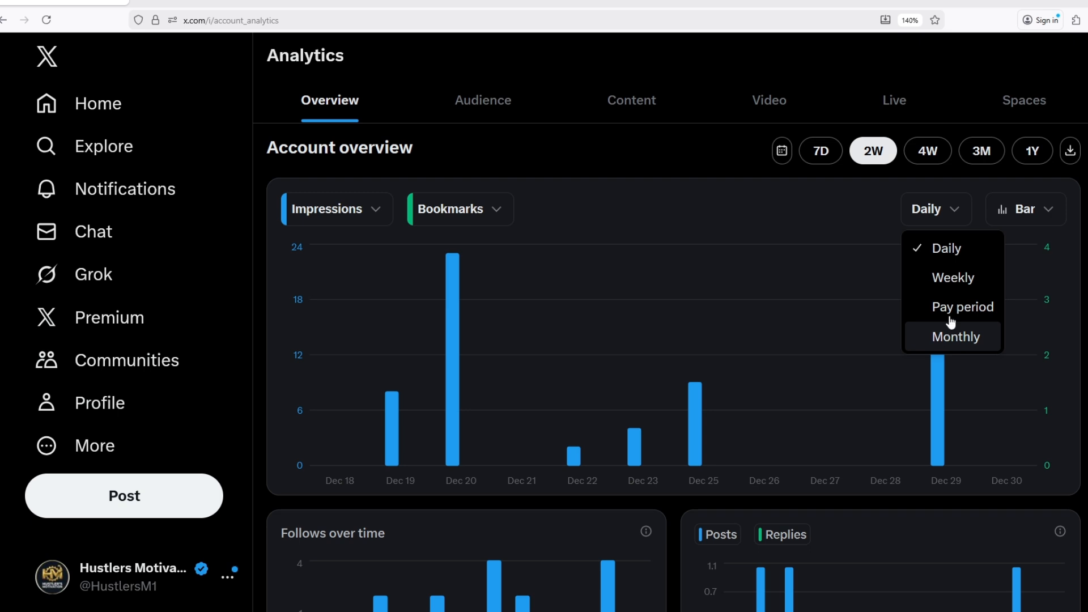
{"action": "left_click", "coordinate": [948, 280]}
{"action": "left_click", "coordinate": [937, 211]}
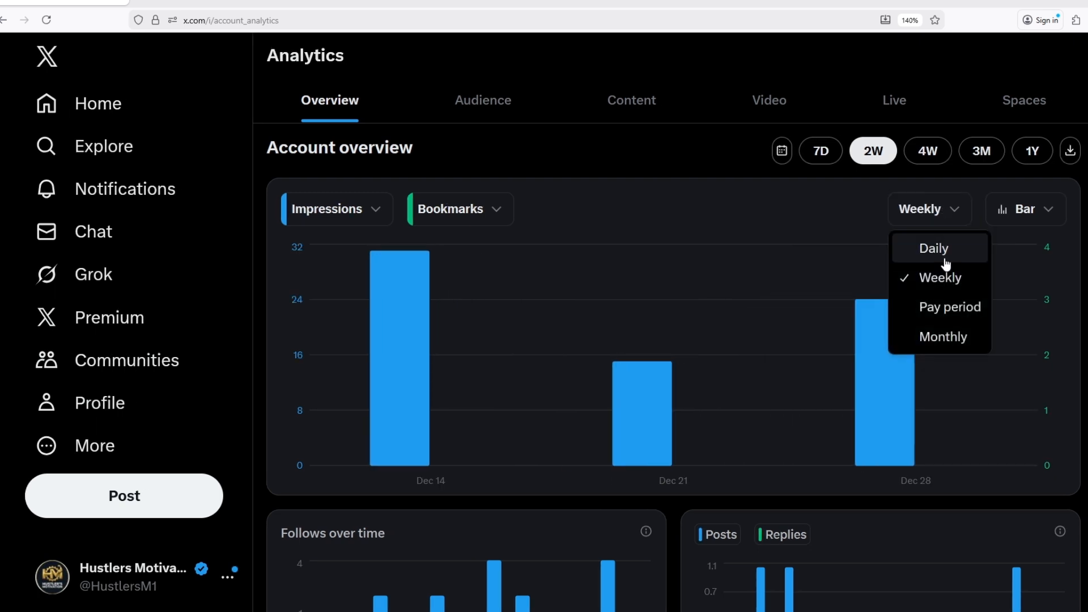
{"action": "left_click", "coordinate": [943, 305]}
{"action": "left_click", "coordinate": [955, 202]}
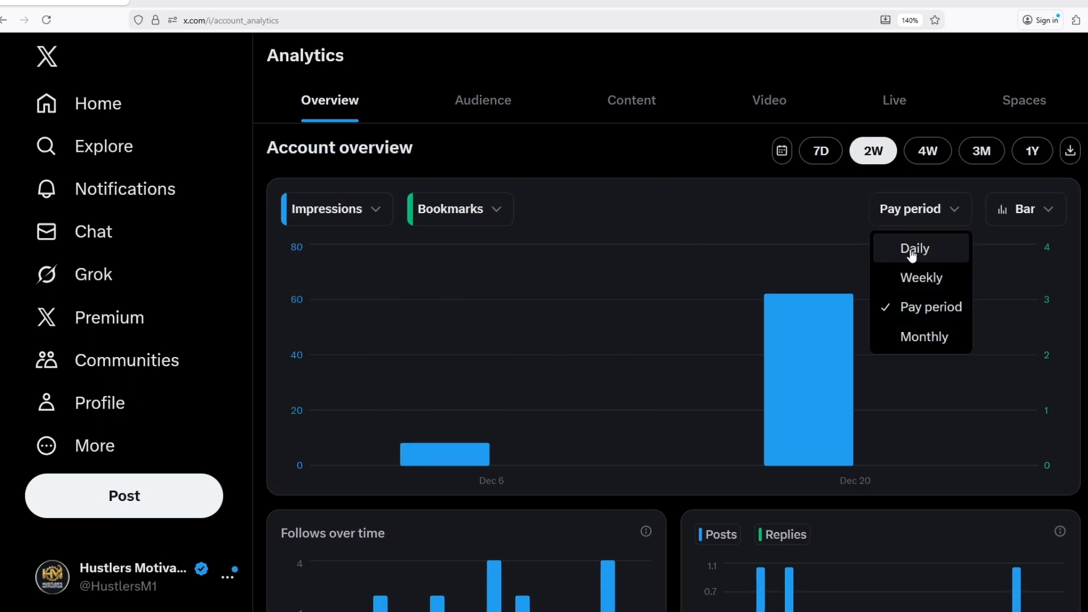
{"action": "left_click", "coordinate": [910, 253]}
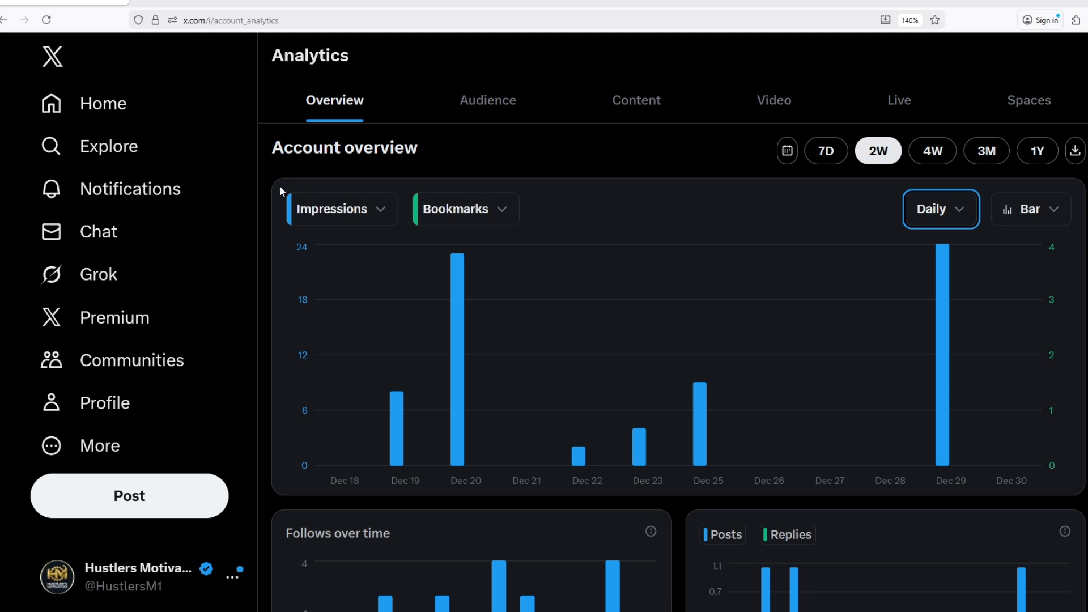
Examine the daily values in the Follows over time chart and in the Posts and Replies chart
{"action": "scroll", "coordinate": [501, 221], "scroll_direction": "down", "scroll_amount": 4}
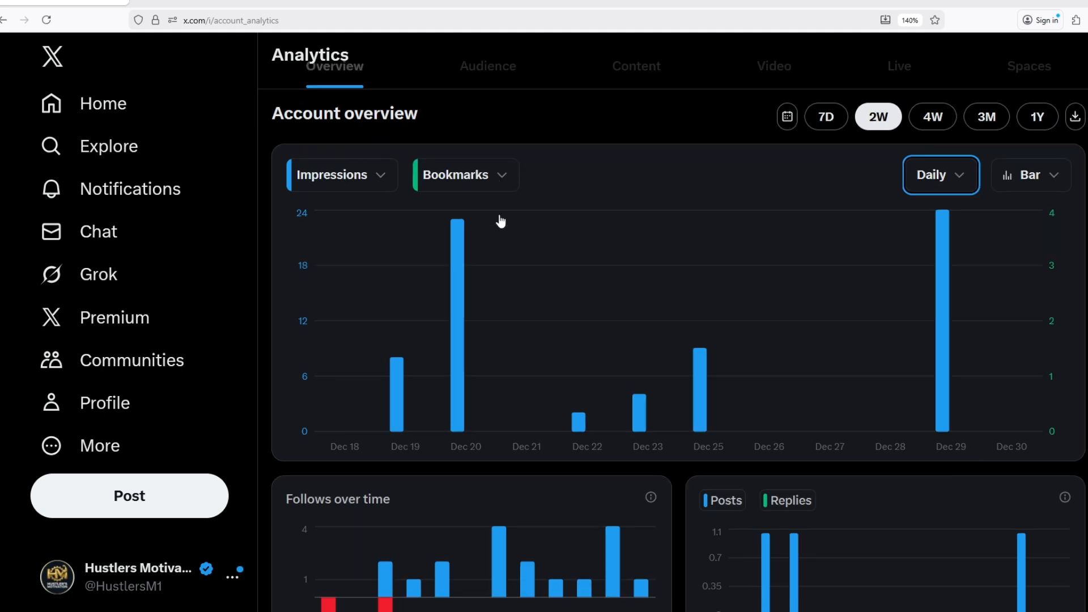
{"action": "scroll", "coordinate": [500, 219], "scroll_direction": "down", "scroll_amount": 1}
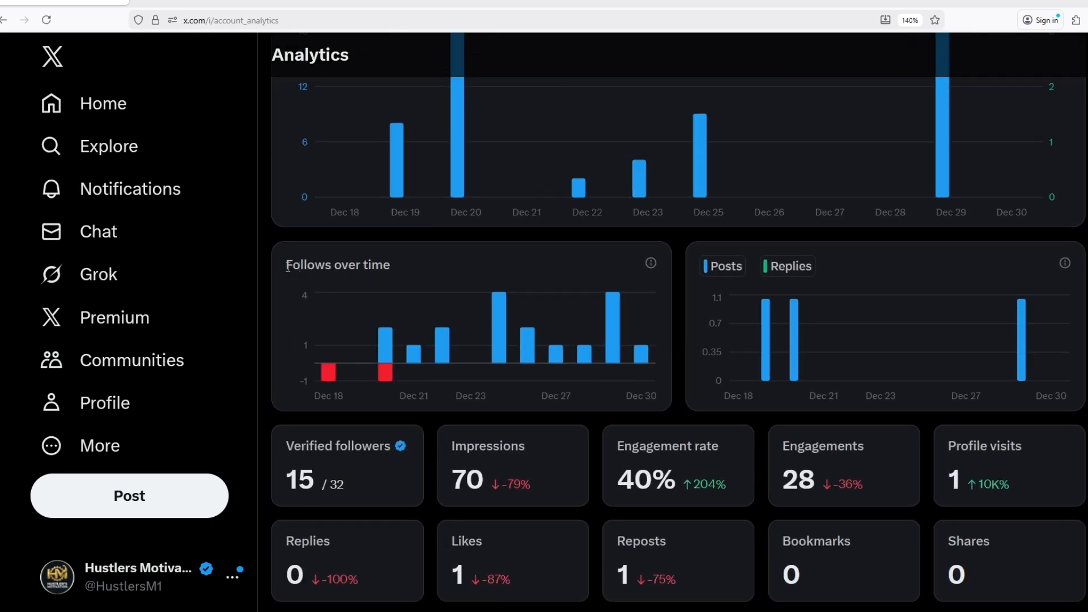
{"action": "left_click_drag", "start_coordinate": [288, 266], "coordinate": [396, 273]}
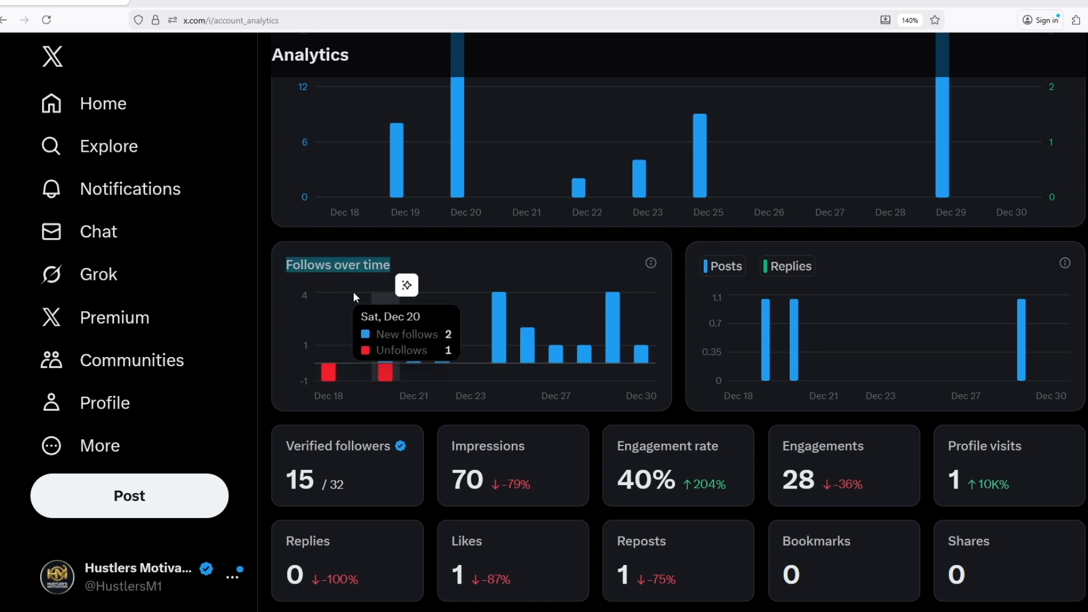
{"action": "scroll", "coordinate": [583, 345], "scroll_direction": "up", "scroll_amount": 5}
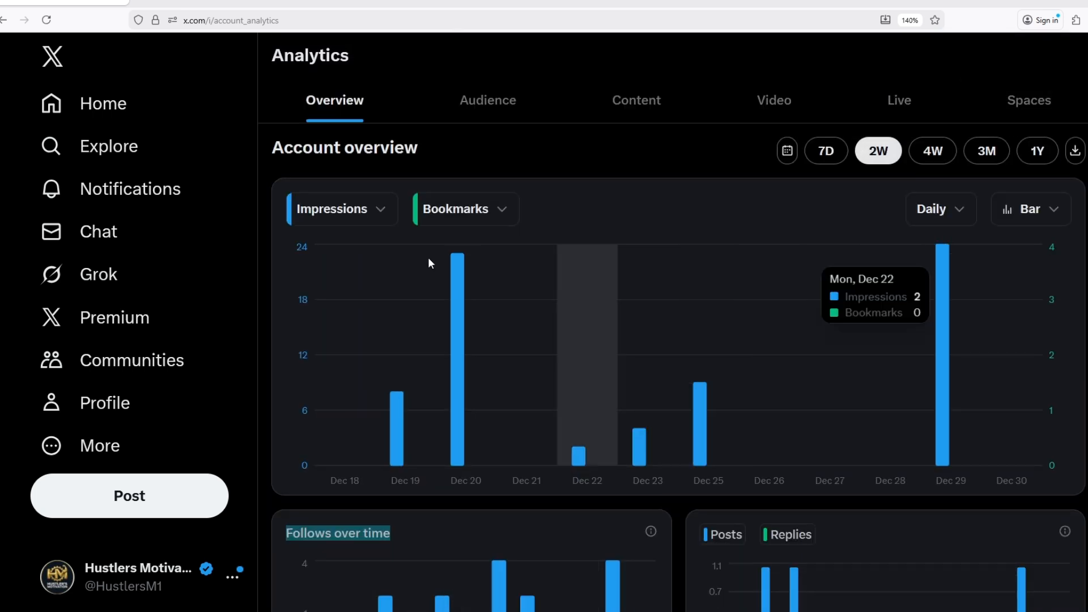
{"action": "scroll", "coordinate": [381, 336], "scroll_direction": "down", "scroll_amount": 5}
{"action": "mouse_move", "coordinate": [329, 369]}
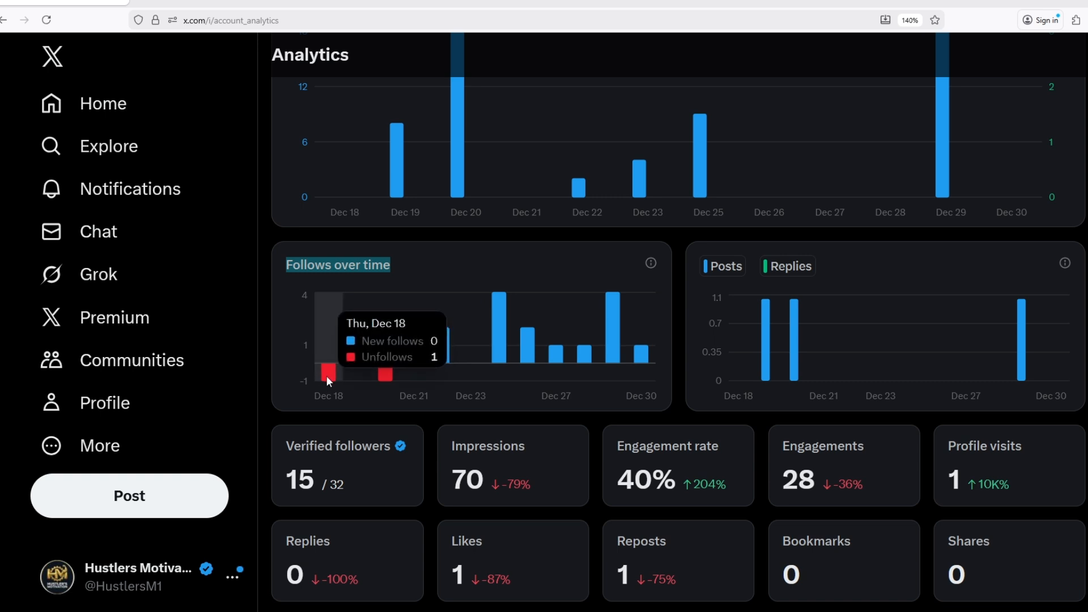
{"action": "mouse_move", "coordinate": [385, 371]}
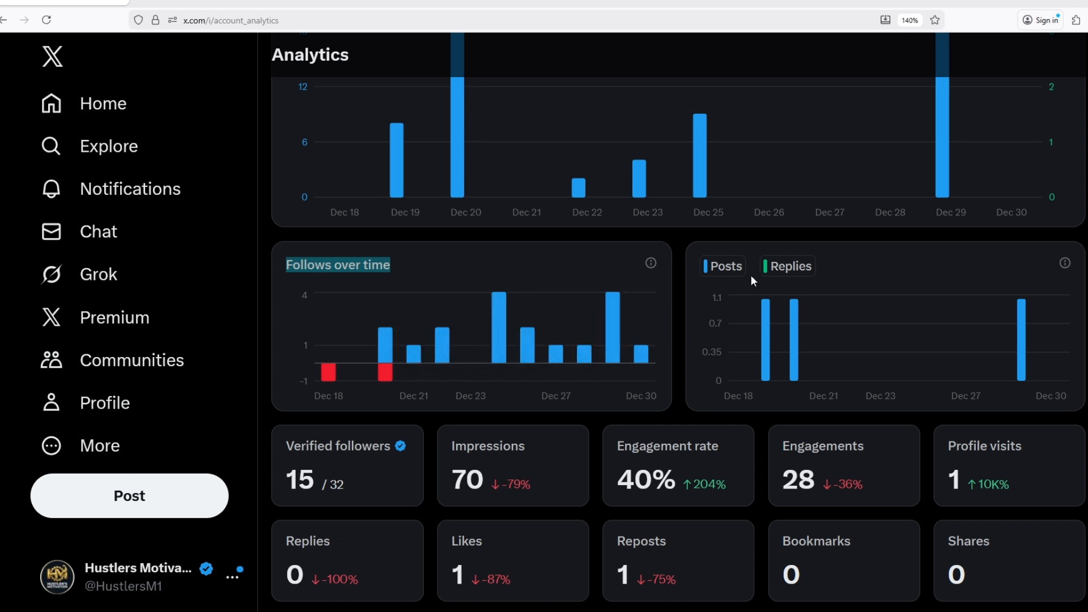
{"action": "mouse_move", "coordinate": [764, 342]}
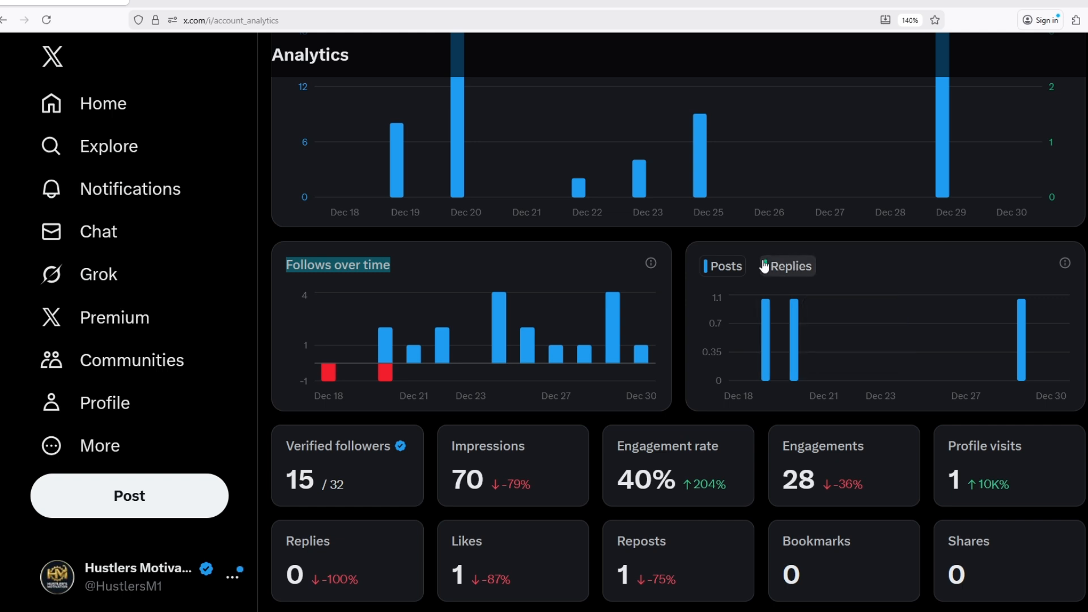
{"action": "mouse_move", "coordinate": [791, 305]}
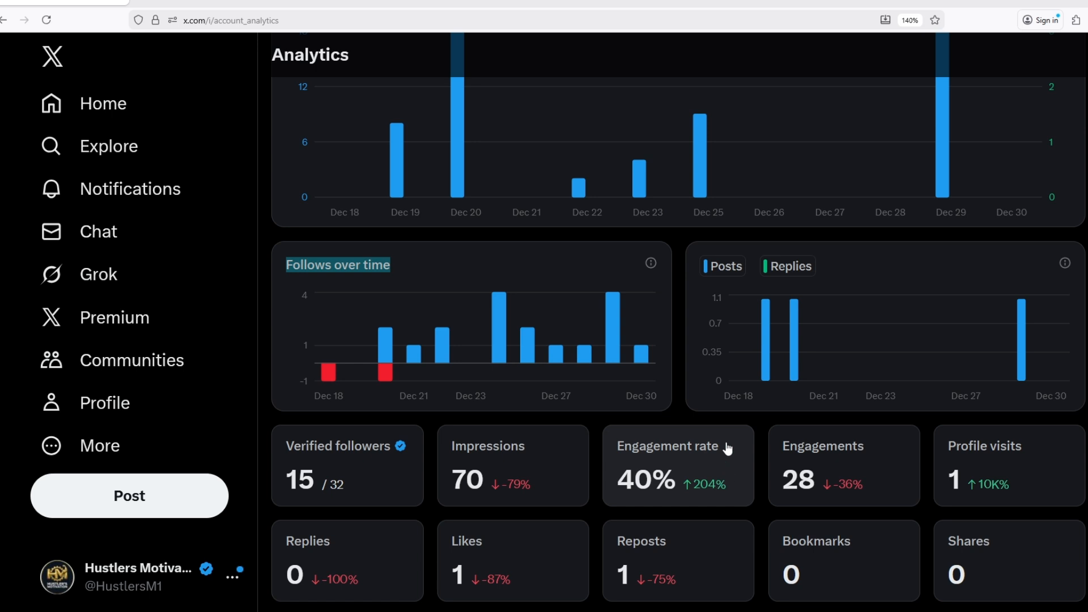
Read the descriptions of the Engagements and Profile visits metrics and review the overview's summary cards
{"action": "left_click", "coordinate": [865, 467]}
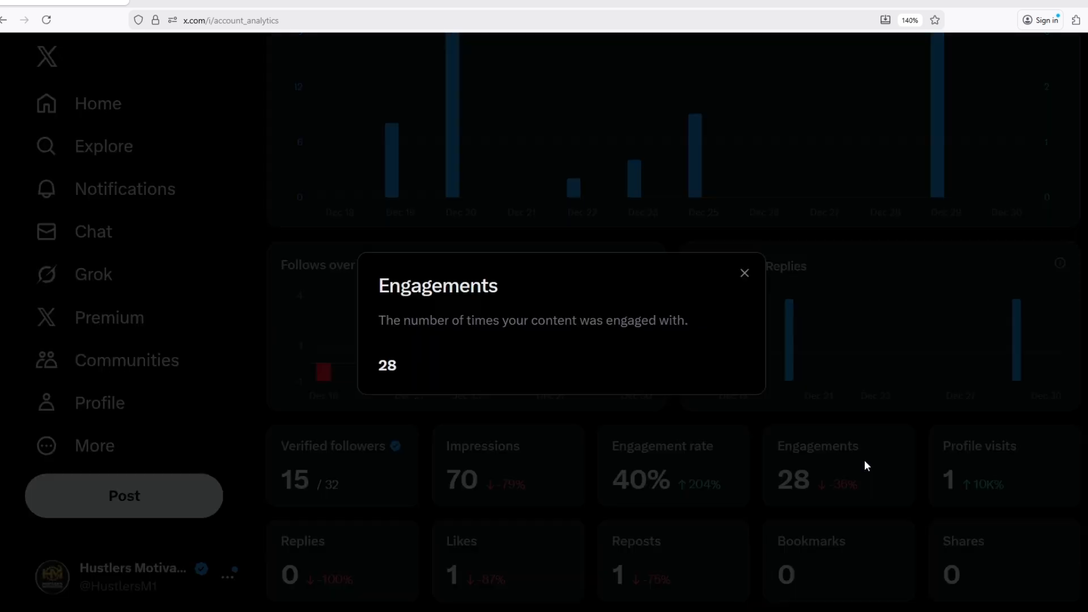
{"action": "left_click", "coordinate": [744, 273]}
{"action": "left_click", "coordinate": [938, 469]}
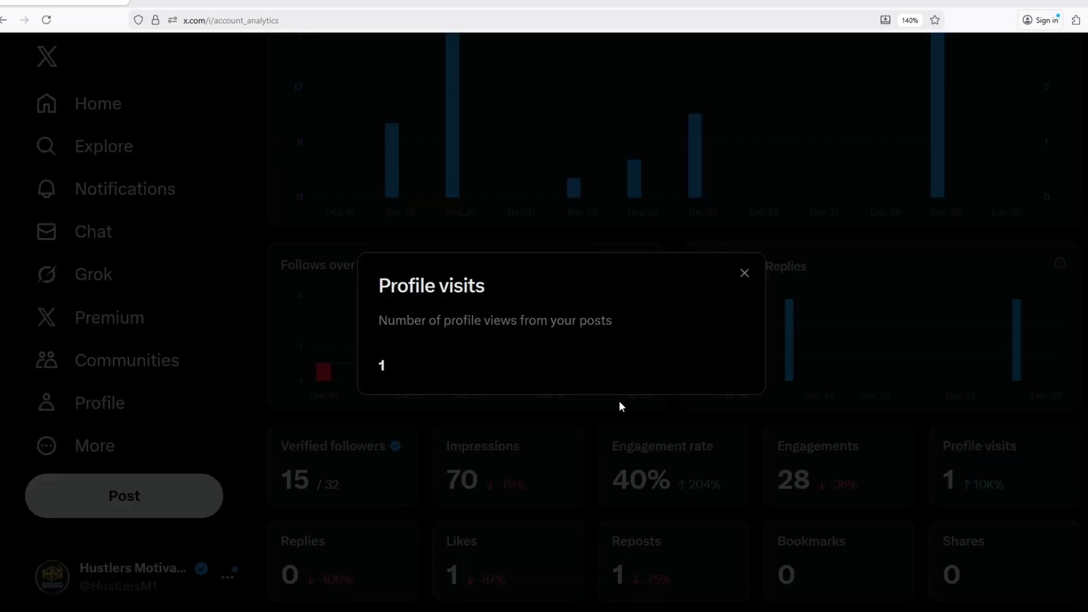
{"action": "left_click", "coordinate": [744, 273]}
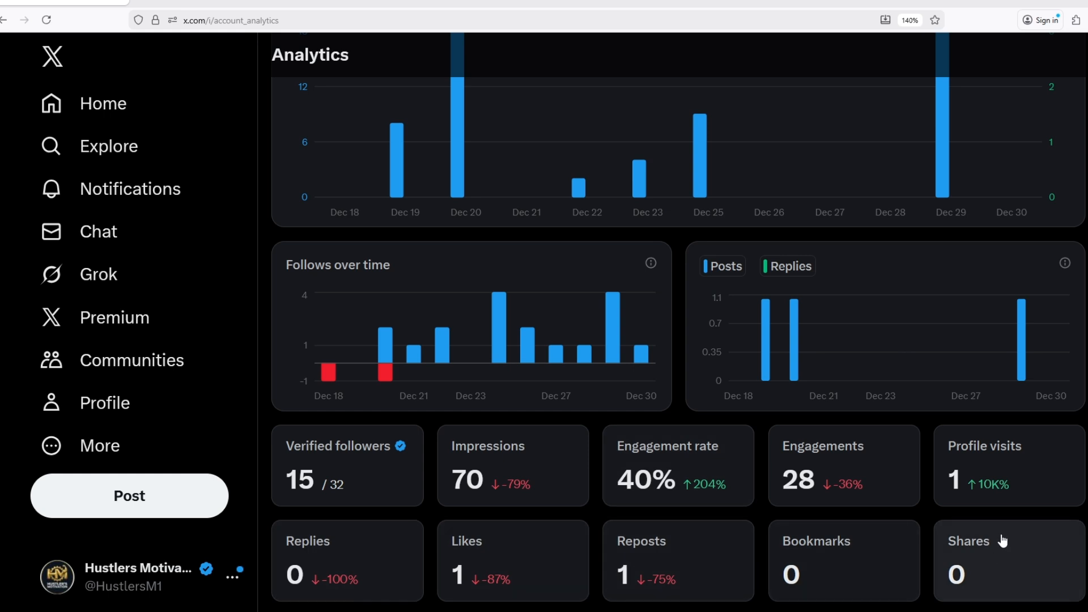
{"action": "scroll", "coordinate": [459, 481], "scroll_direction": "up", "scroll_amount": 1}
{"action": "scroll", "coordinate": [459, 482], "scroll_direction": "up", "scroll_amount": 3}
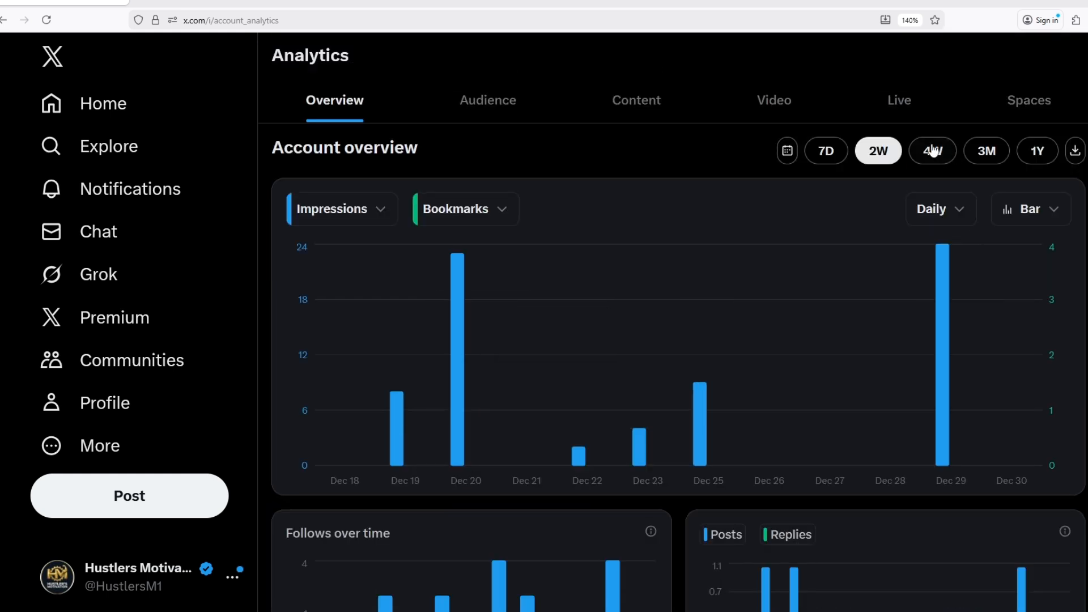
{"action": "scroll", "coordinate": [576, 223], "scroll_direction": "down", "scroll_amount": 4}
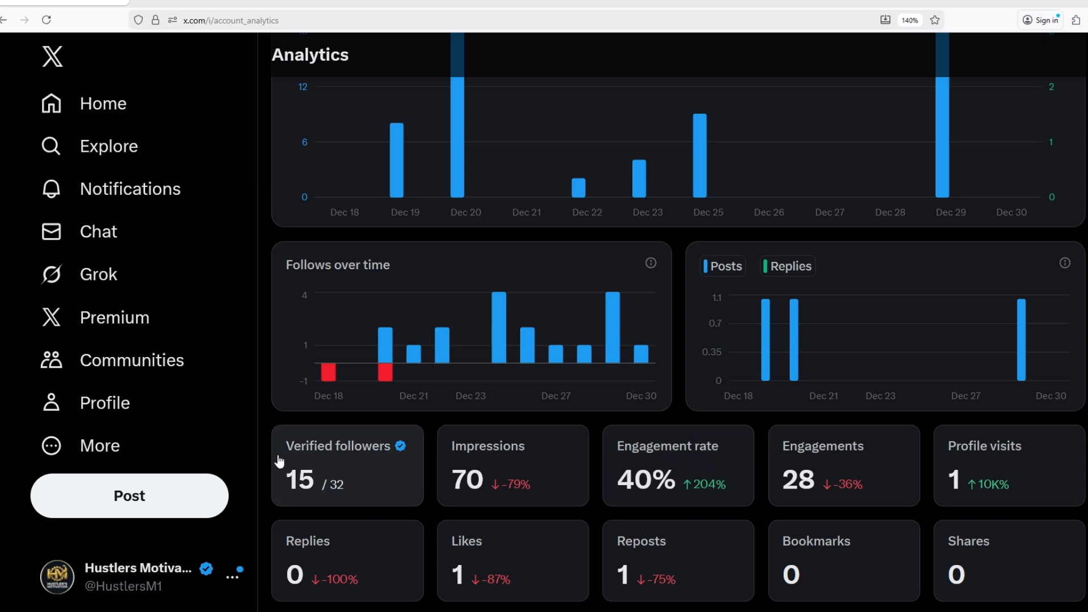
{"action": "scroll", "coordinate": [1000, 463], "scroll_direction": "up", "scroll_amount": 4}
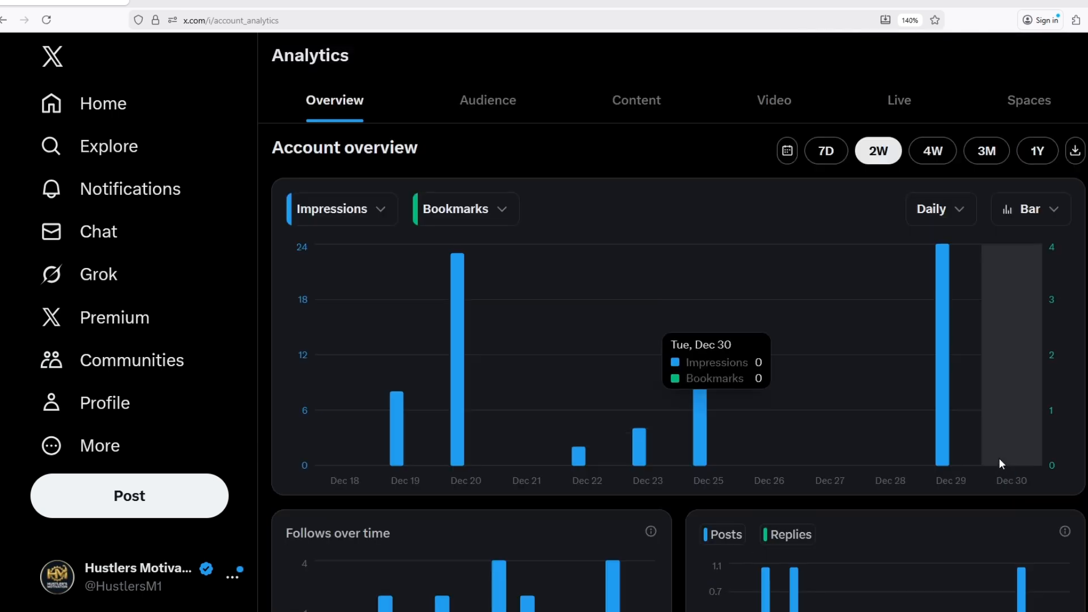
Set the overview's date range to 3M and review its charts and summary metrics
{"action": "left_click", "coordinate": [340, 220]}
{"action": "key", "text": "Escape"}
{"action": "left_click", "coordinate": [983, 150]}
{"action": "scroll", "coordinate": [737, 210], "scroll_direction": "down", "scroll_amount": 4}
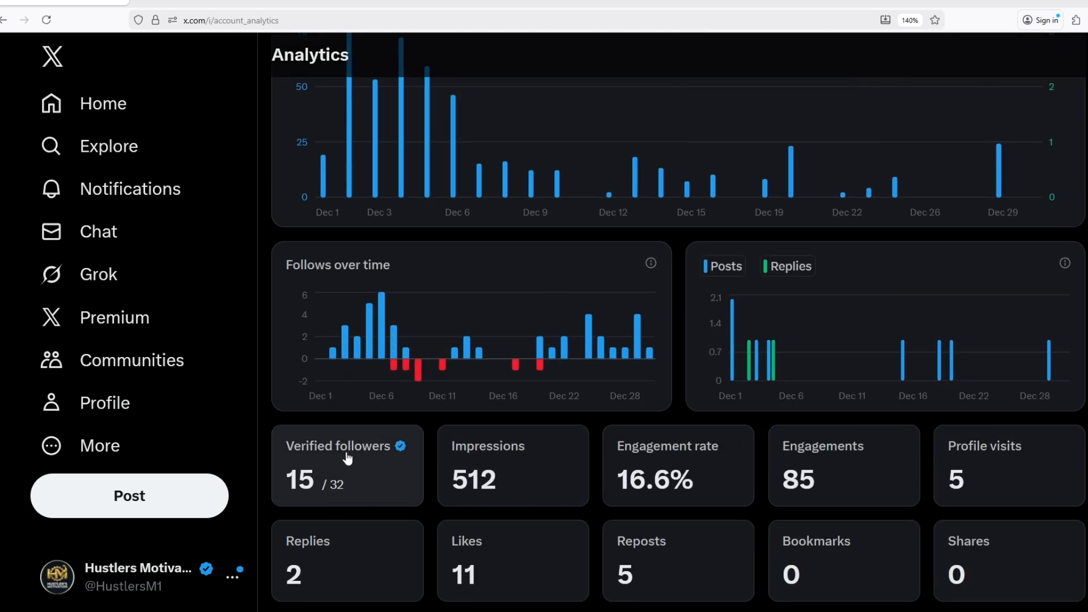
{"action": "scroll", "coordinate": [634, 419], "scroll_direction": "up", "scroll_amount": 4}
{"action": "scroll", "coordinate": [828, 353], "scroll_direction": "down", "scroll_amount": 4}
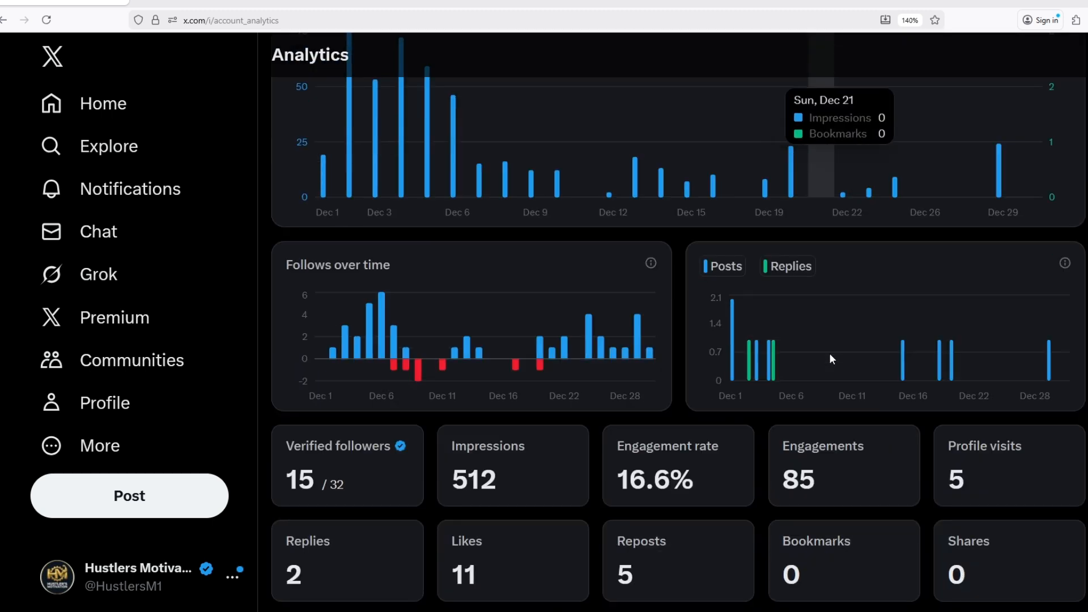
{"action": "scroll", "coordinate": [523, 425], "scroll_direction": "up", "scroll_amount": 4}
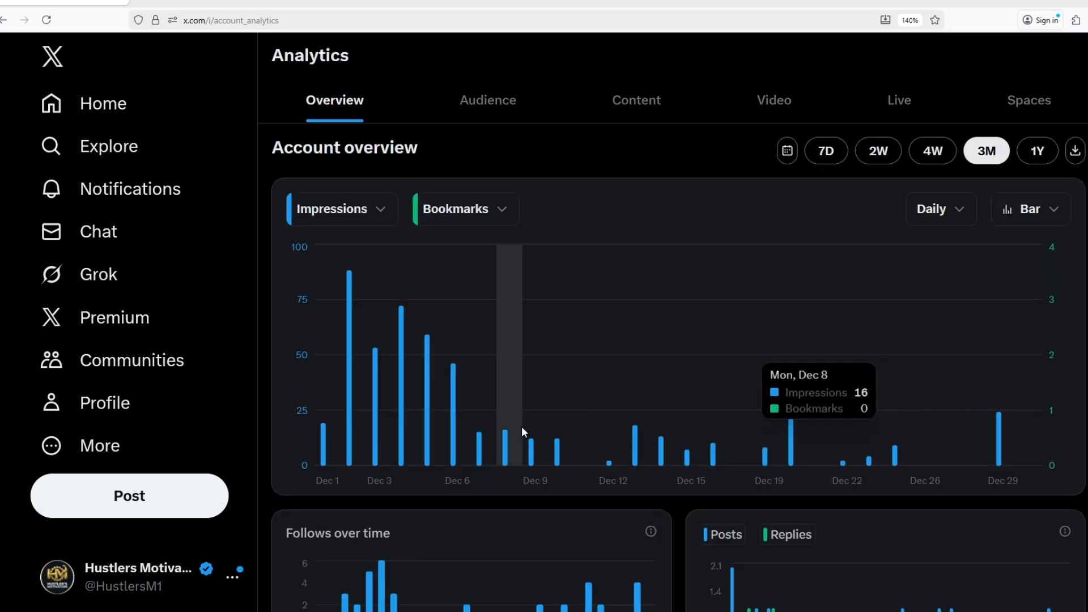
Open the Audience analytics and show Impressions for the 3M date range
{"action": "left_click", "coordinate": [475, 119]}
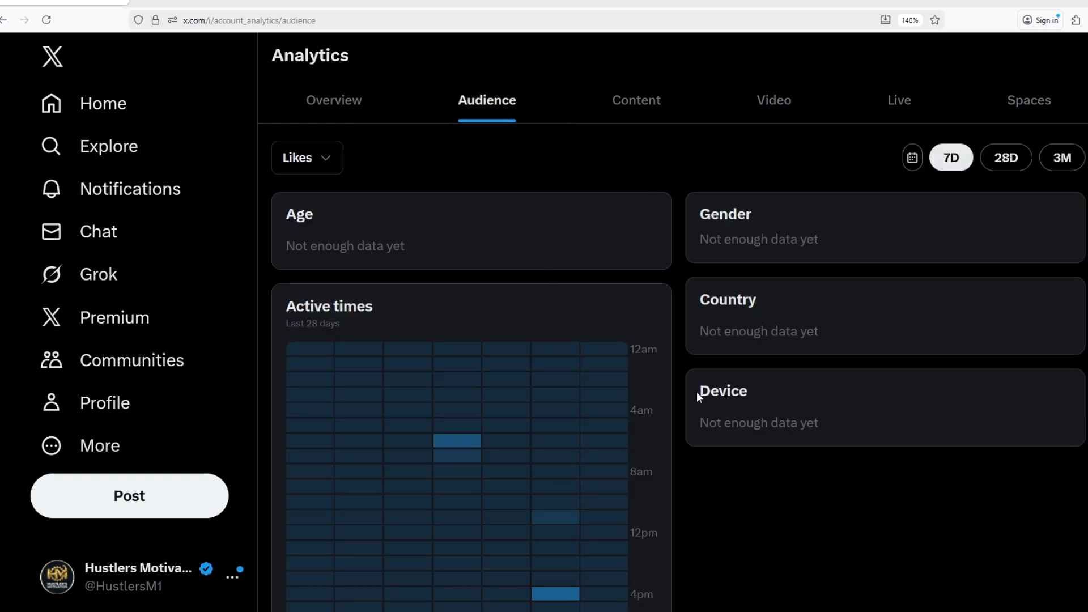
{"action": "left_click", "coordinate": [1055, 161]}
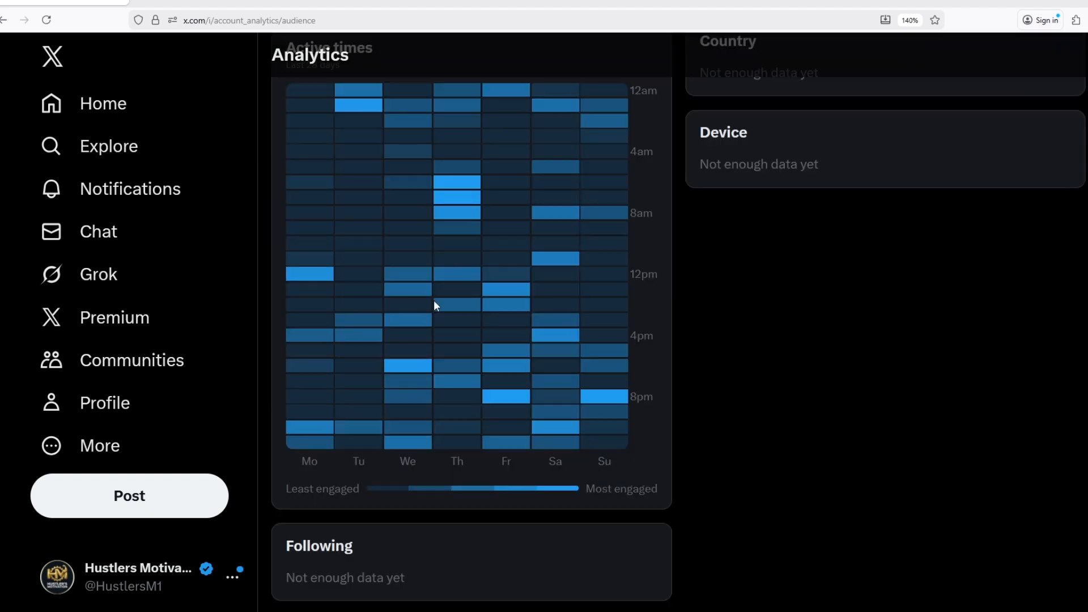
{"action": "scroll", "coordinate": [434, 304], "scroll_direction": "up", "scroll_amount": 5}
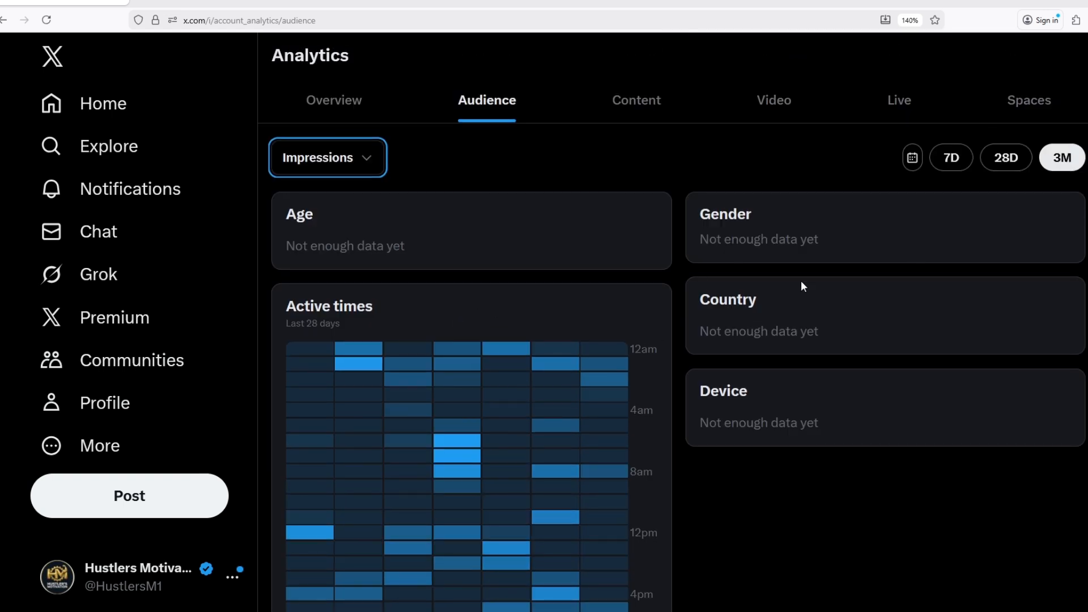
Examine the Active times heatmap to compare audience engagement by weekday and hour
{"action": "scroll", "coordinate": [590, 281], "scroll_direction": "down", "scroll_amount": 4}
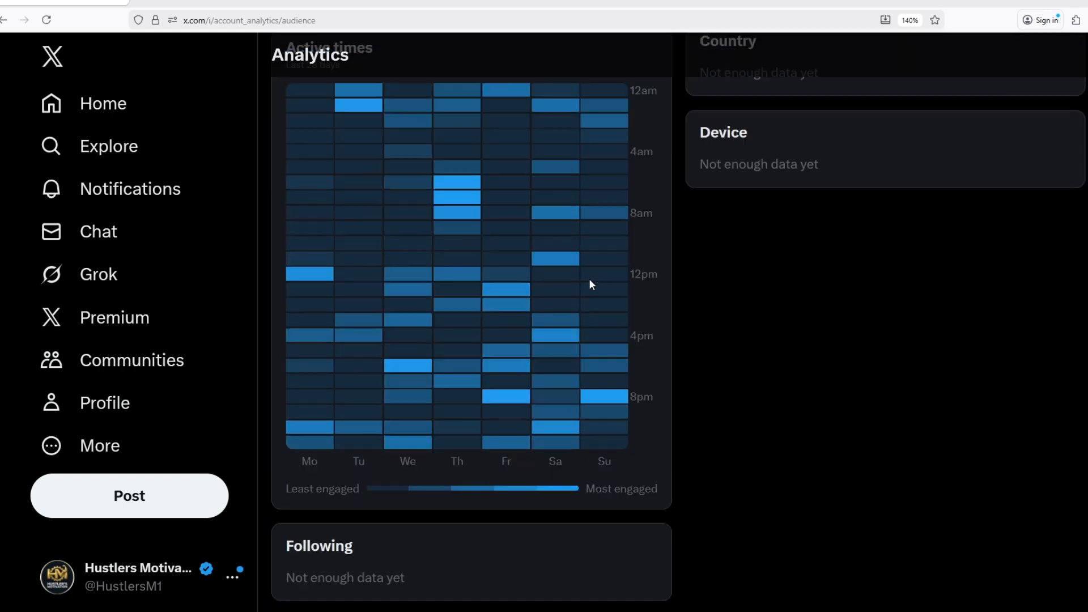
{"action": "scroll", "coordinate": [572, 343], "scroll_direction": "up", "scroll_amount": 4}
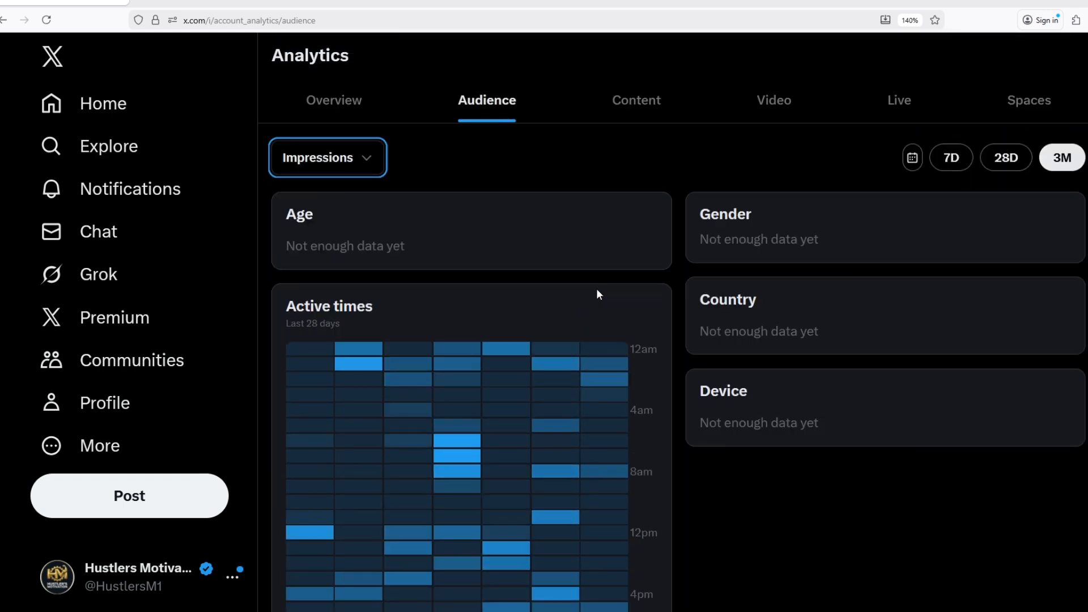
{"action": "scroll", "coordinate": [572, 393], "scroll_direction": "down", "scroll_amount": 4}
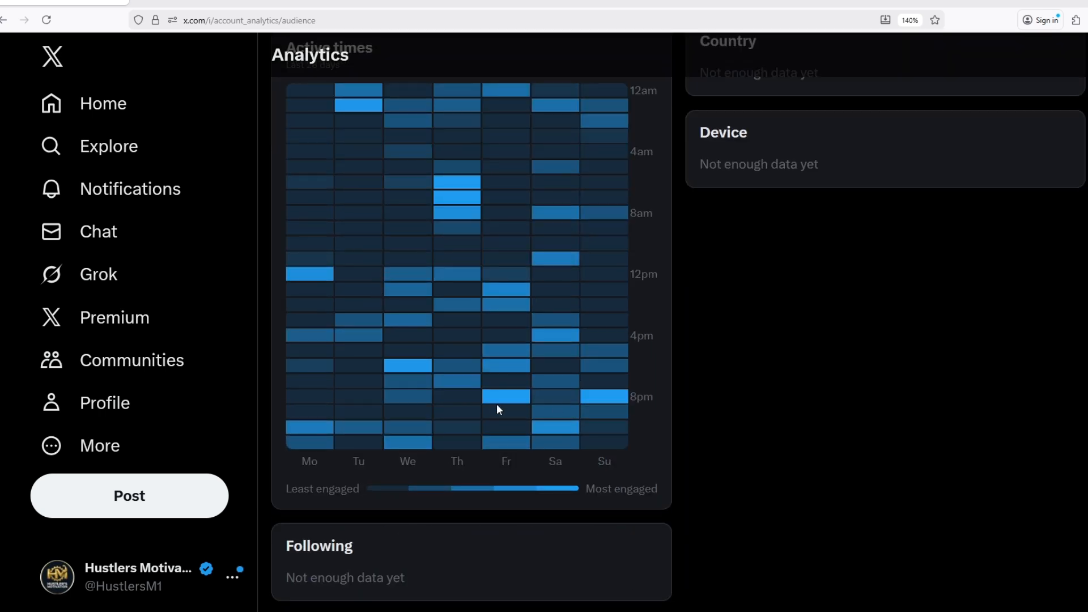
{"action": "scroll", "coordinate": [612, 347], "scroll_direction": "up", "scroll_amount": 4}
{"action": "scroll", "coordinate": [539, 408], "scroll_direction": "down", "scroll_amount": 4}
{"action": "scroll", "coordinate": [547, 399], "scroll_direction": "up", "scroll_amount": 4}
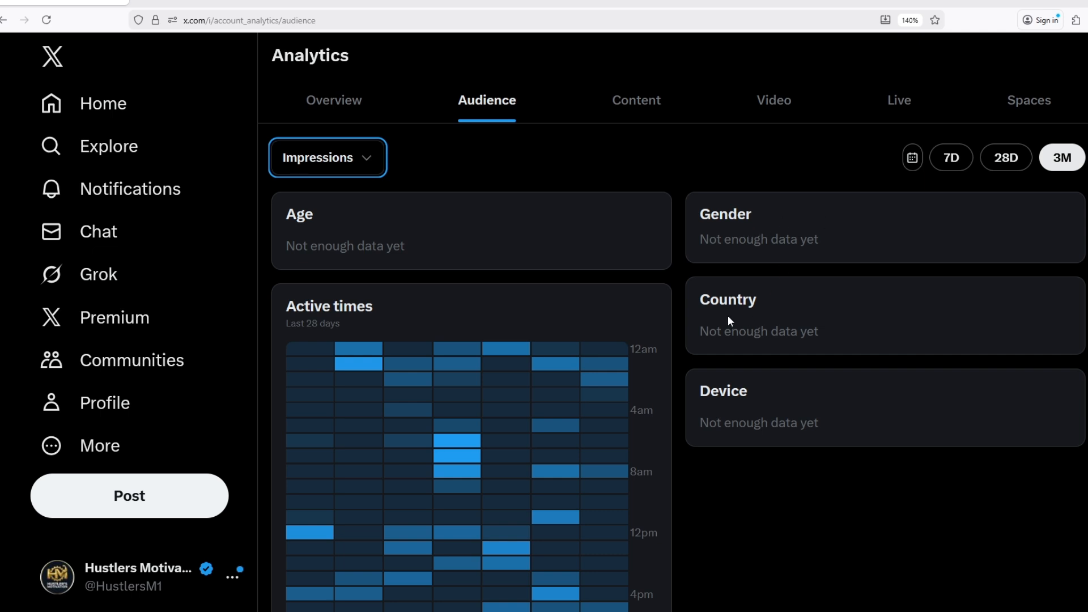
Look through the available audience metrics and review the Age, Gender, Country and Device breakdowns
{"action": "left_click", "coordinate": [318, 158]}
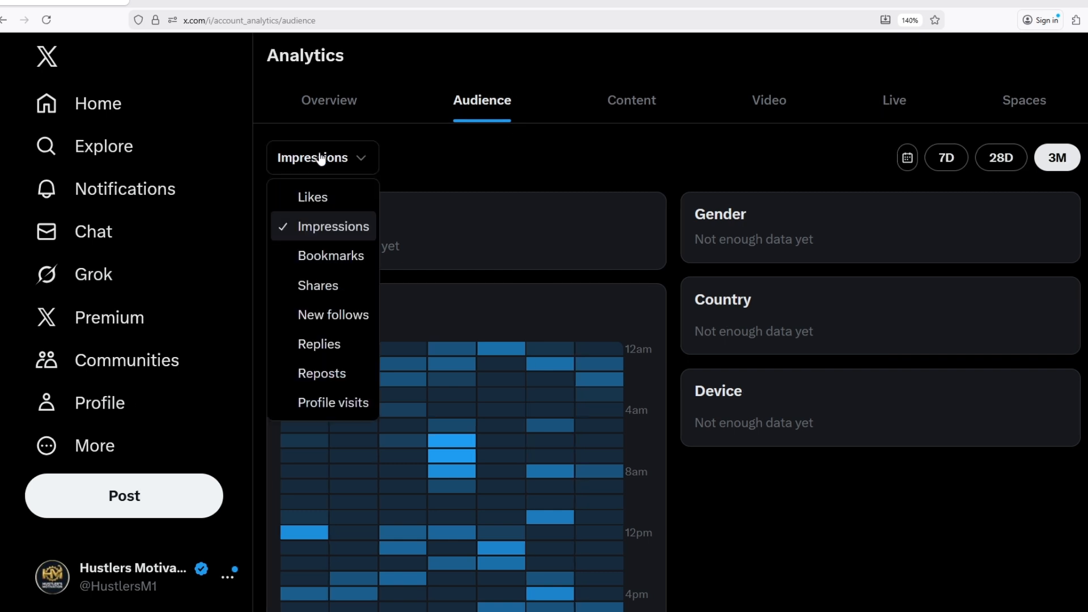
{"action": "left_click", "coordinate": [582, 153]}
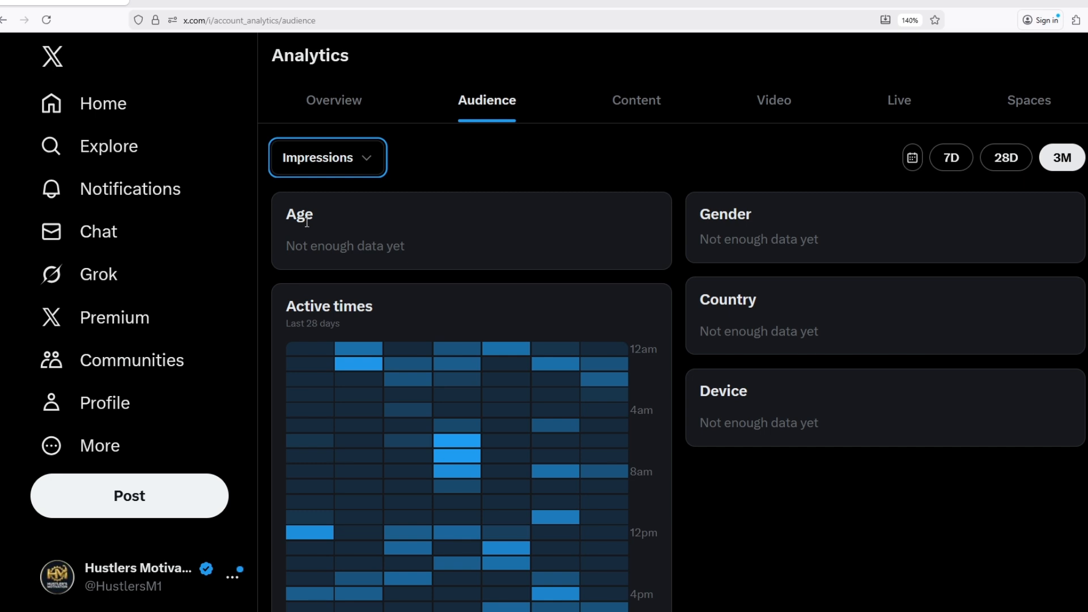
{"action": "left_click_drag", "start_coordinate": [307, 222], "coordinate": [478, 239]}
{"action": "scroll", "coordinate": [467, 250], "scroll_direction": "down", "scroll_amount": 3}
{"action": "scroll", "coordinate": [451, 283], "scroll_direction": "up", "scroll_amount": 3}
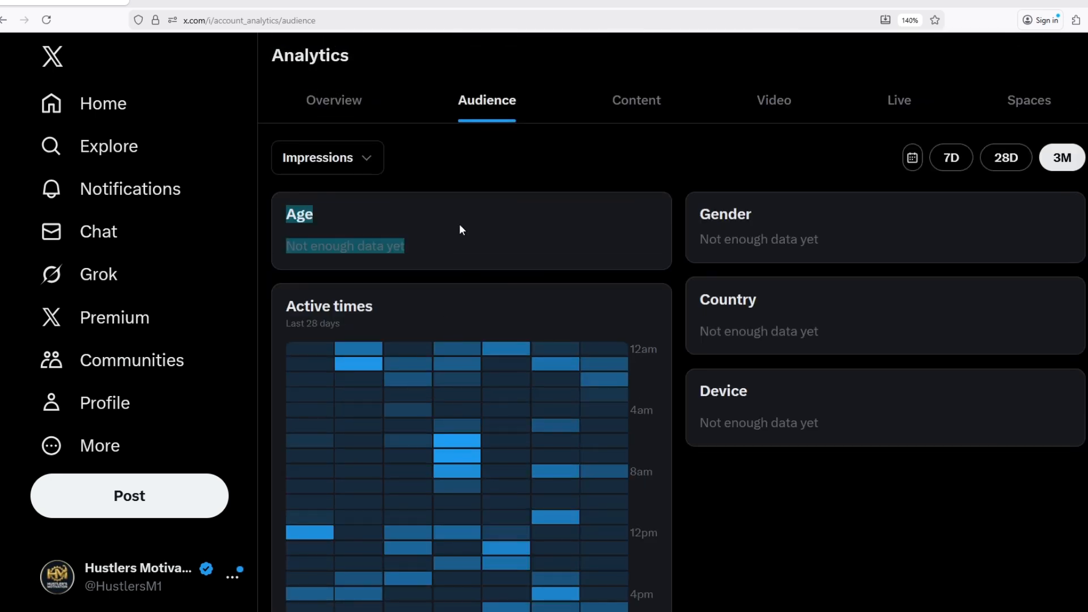
{"action": "left_click", "coordinate": [790, 480]}
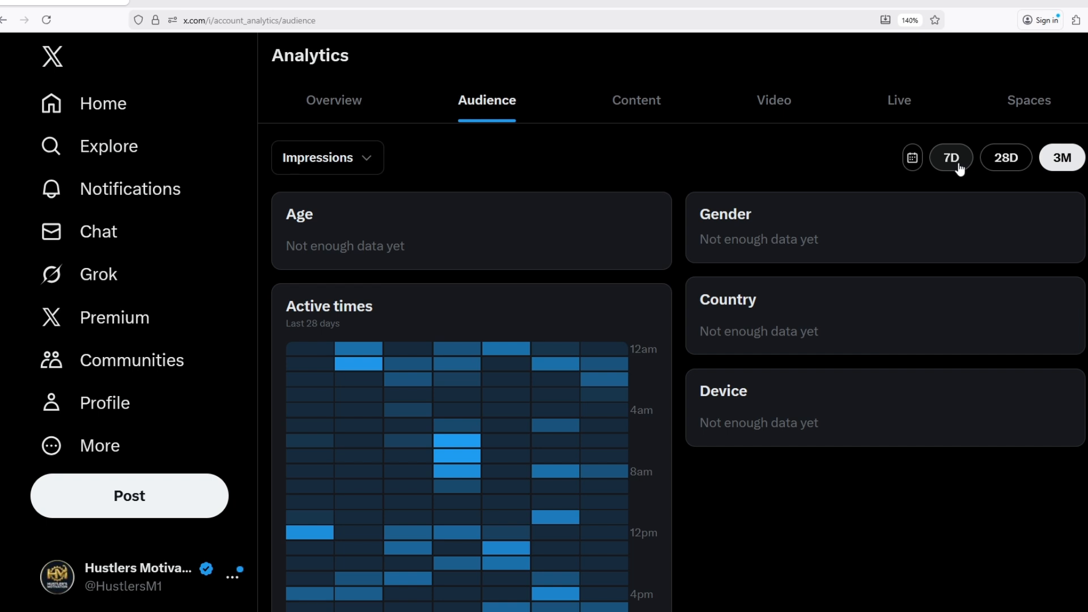
{"action": "scroll", "coordinate": [427, 345], "scroll_direction": "down", "scroll_amount": 5}
{"action": "scroll", "coordinate": [664, 328], "scroll_direction": "up", "scroll_amount": 5}
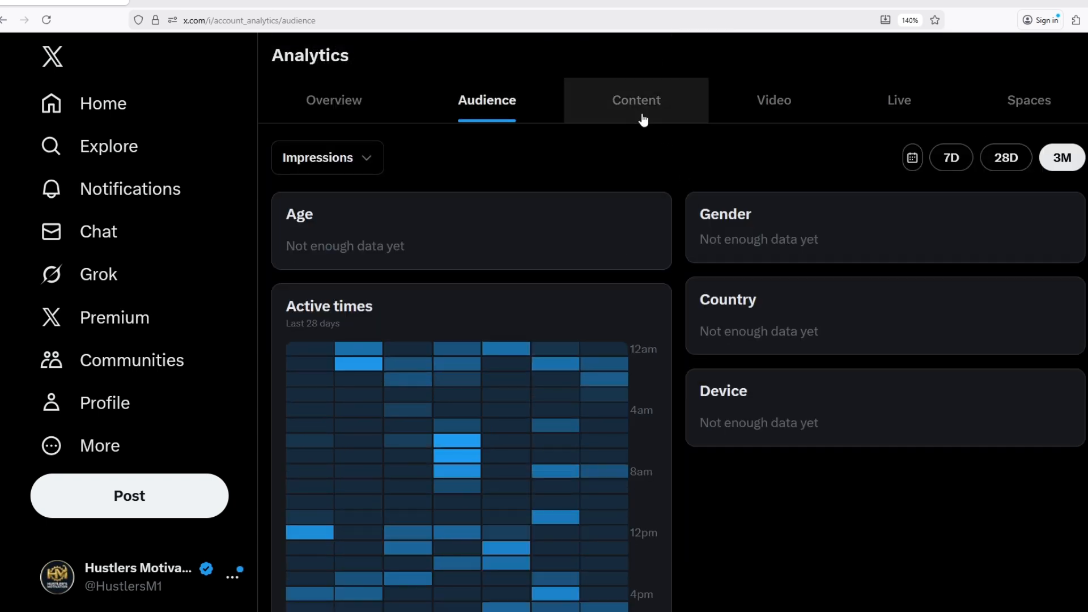
Open the Content analytics, check the content type options, and review the posts list for the 3M date range
{"action": "left_click", "coordinate": [635, 116]}
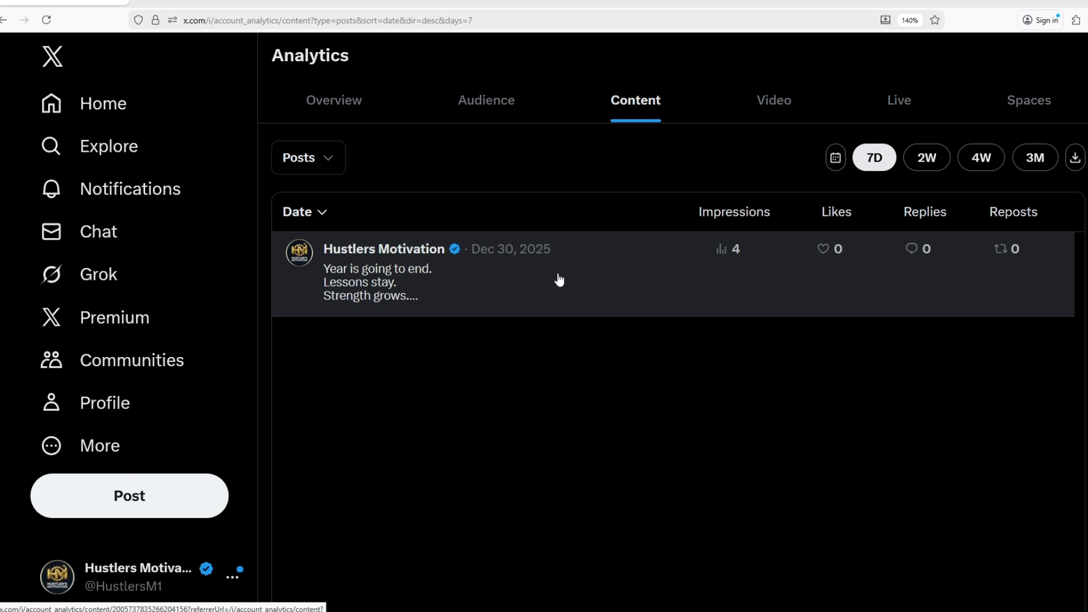
{"action": "left_click", "coordinate": [321, 161]}
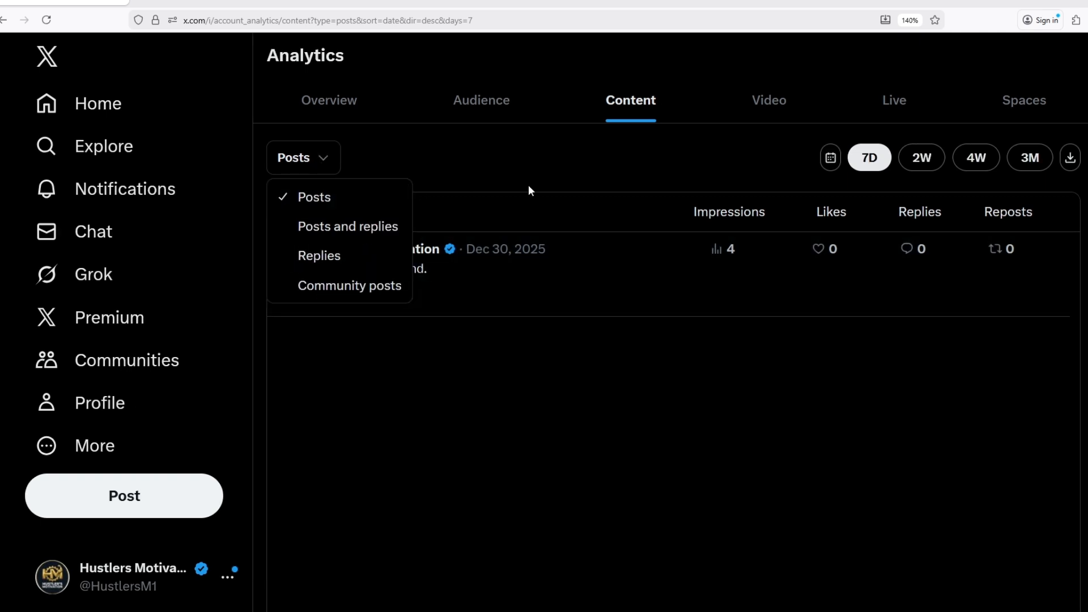
{"action": "key", "text": "Escape"}
{"action": "left_click", "coordinate": [1034, 158]}
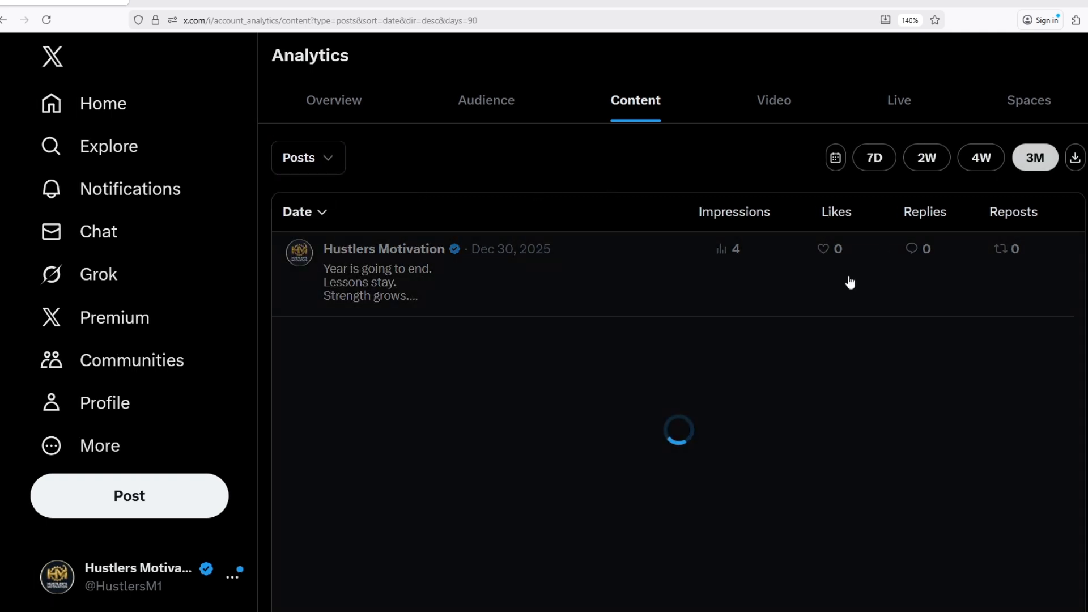
{"action": "scroll", "coordinate": [471, 293], "scroll_direction": "down", "scroll_amount": 3}
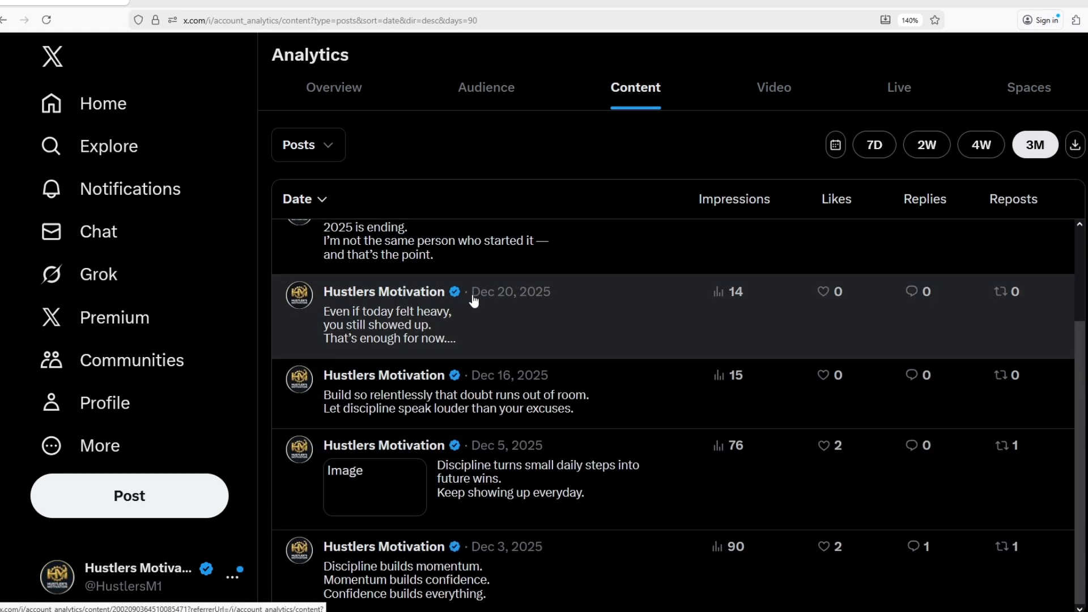
{"action": "scroll", "coordinate": [513, 590], "scroll_direction": "up", "scroll_amount": 3}
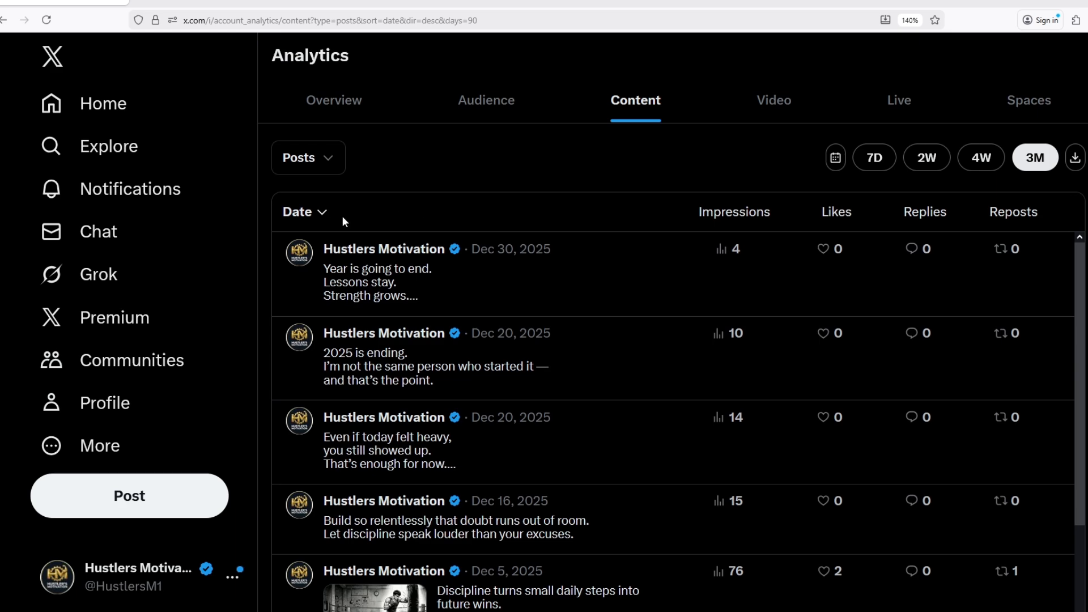
Compare the posts list in ascending and descending date order, ending with the newest first
{"action": "left_click", "coordinate": [316, 213]}
{"action": "left_click", "coordinate": [321, 215]}
{"action": "left_click", "coordinate": [319, 214]}
{"action": "left_click", "coordinate": [317, 214]}
Filter the content list to Replies and compare it in ascending and descending date order
{"action": "left_click", "coordinate": [311, 161]}
{"action": "left_click", "coordinate": [352, 251]}
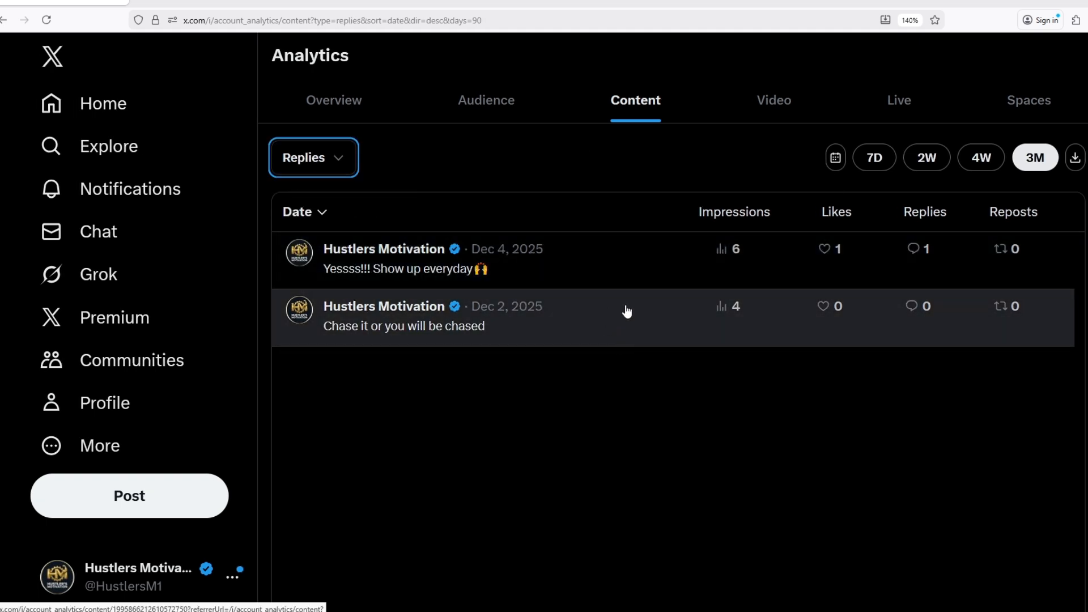
{"action": "left_click", "coordinate": [311, 215]}
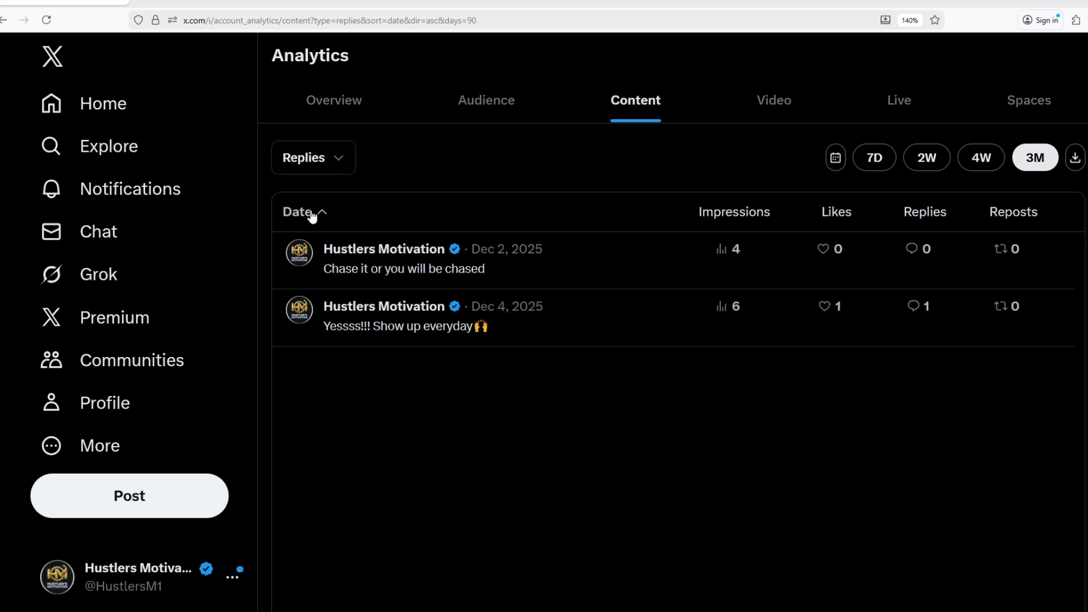
{"action": "left_click", "coordinate": [311, 214]}
{"action": "left_click", "coordinate": [311, 214]}
{"action": "left_click", "coordinate": [311, 215]}
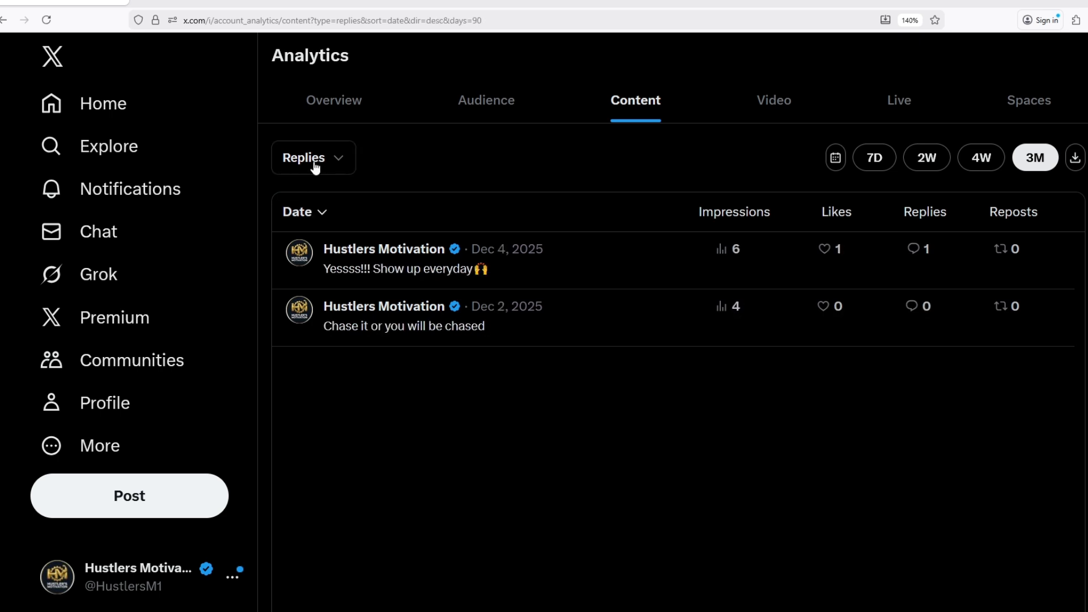
Switch the content list back to Posts, review each post's metrics, and keep the newest posts first
{"action": "left_click", "coordinate": [315, 160]}
{"action": "left_click", "coordinate": [327, 210]}
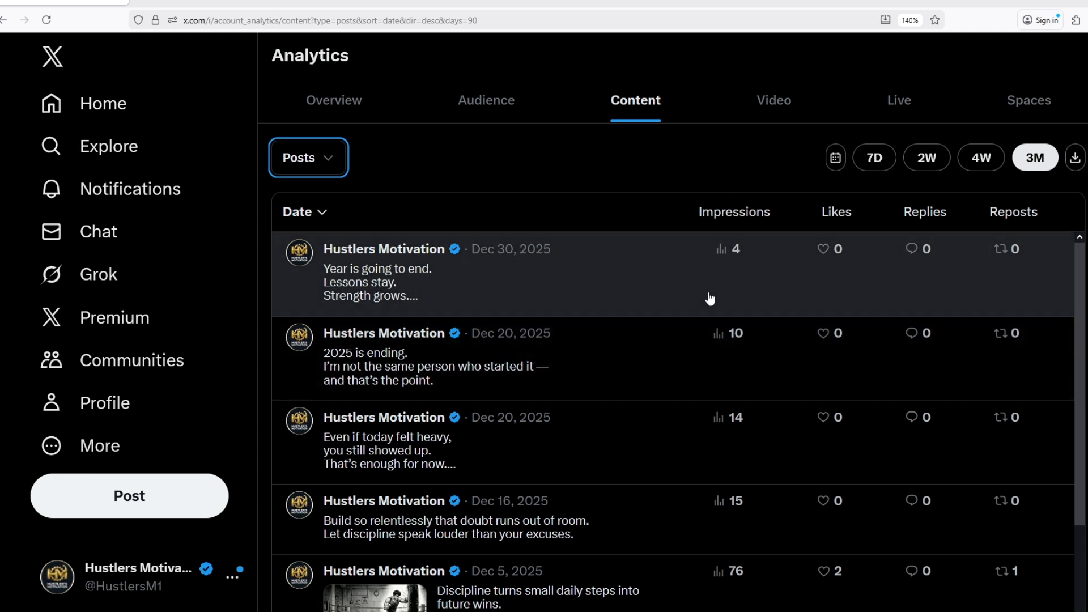
{"action": "scroll", "coordinate": [404, 356], "scroll_direction": "down", "scroll_amount": 2}
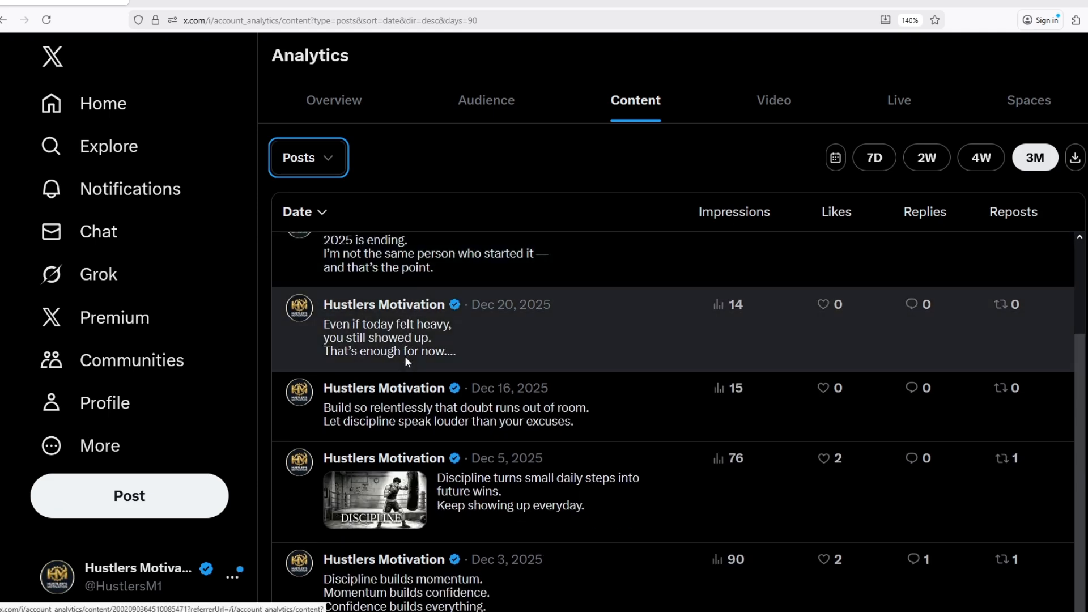
{"action": "scroll", "coordinate": [340, 272], "scroll_direction": "up", "scroll_amount": 2}
{"action": "left_click", "coordinate": [309, 220]}
{"action": "left_click", "coordinate": [310, 221]}
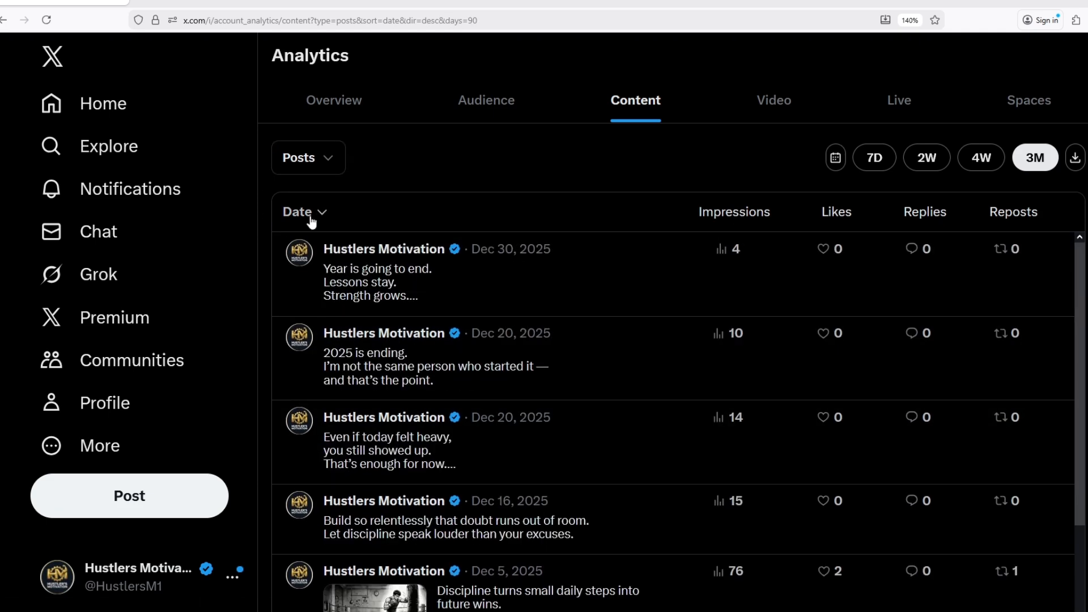
Open the Video analytics and review the Watch Time, Completion Rate and Average Watch Time charts
{"action": "left_click", "coordinate": [772, 112]}
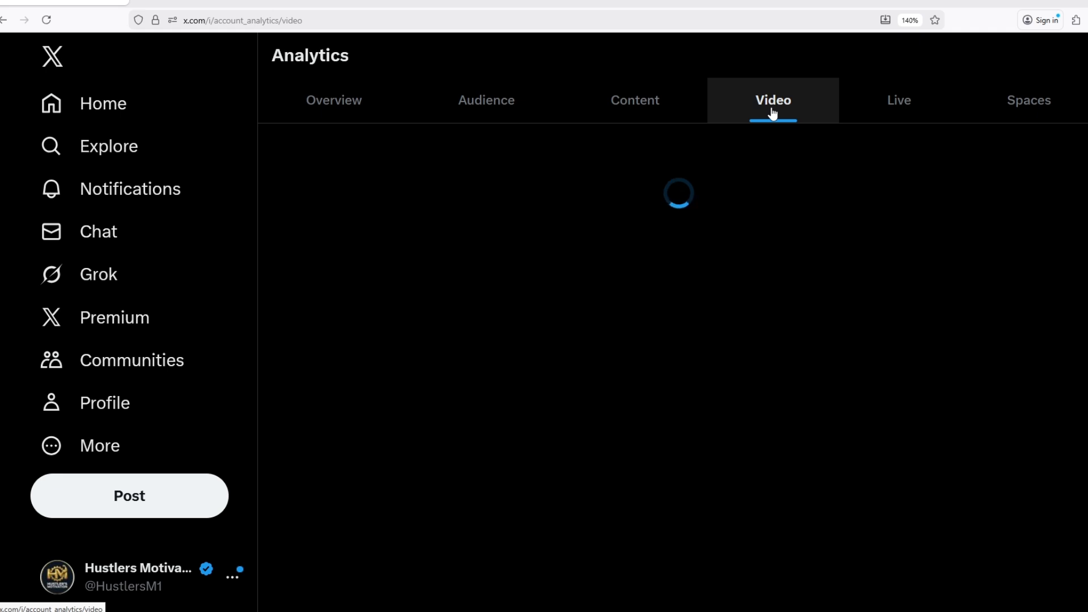
{"action": "scroll", "coordinate": [580, 315], "scroll_direction": "down", "scroll_amount": 5}
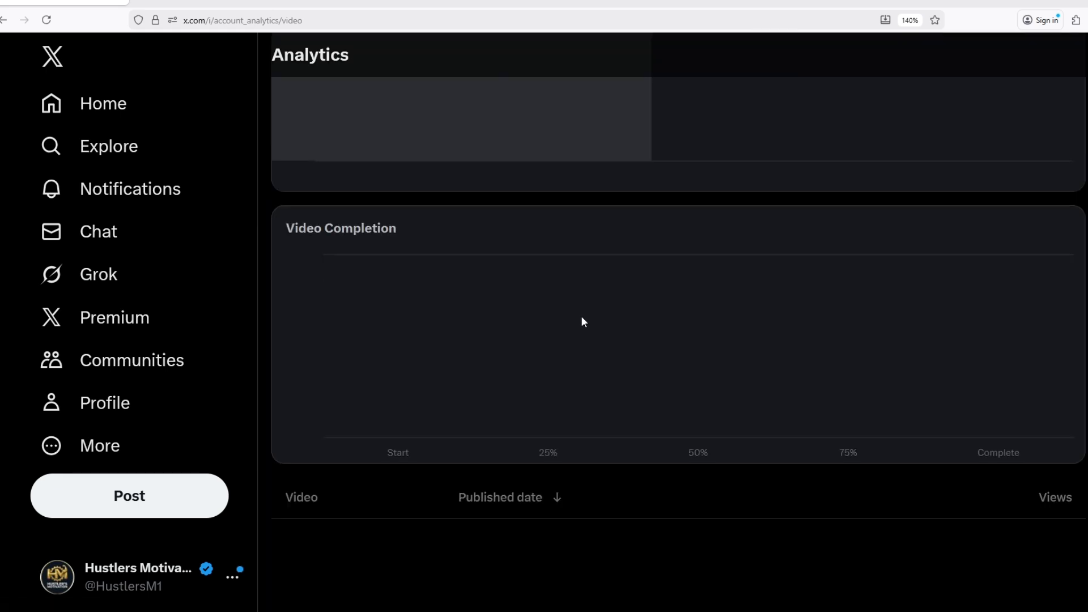
{"action": "scroll", "coordinate": [587, 416], "scroll_direction": "up", "scroll_amount": 5}
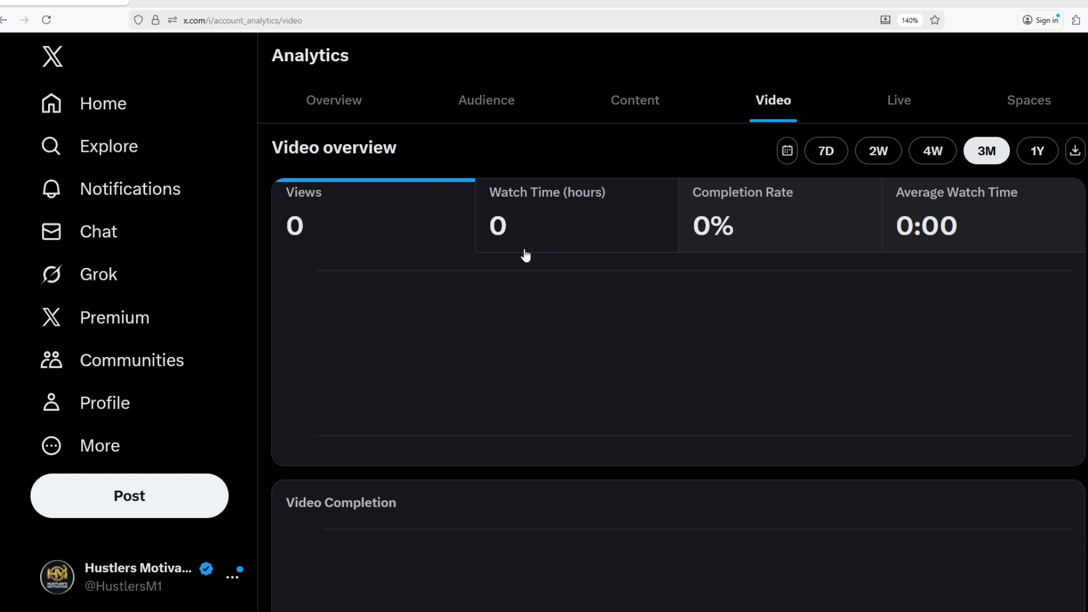
{"action": "left_click", "coordinate": [553, 222]}
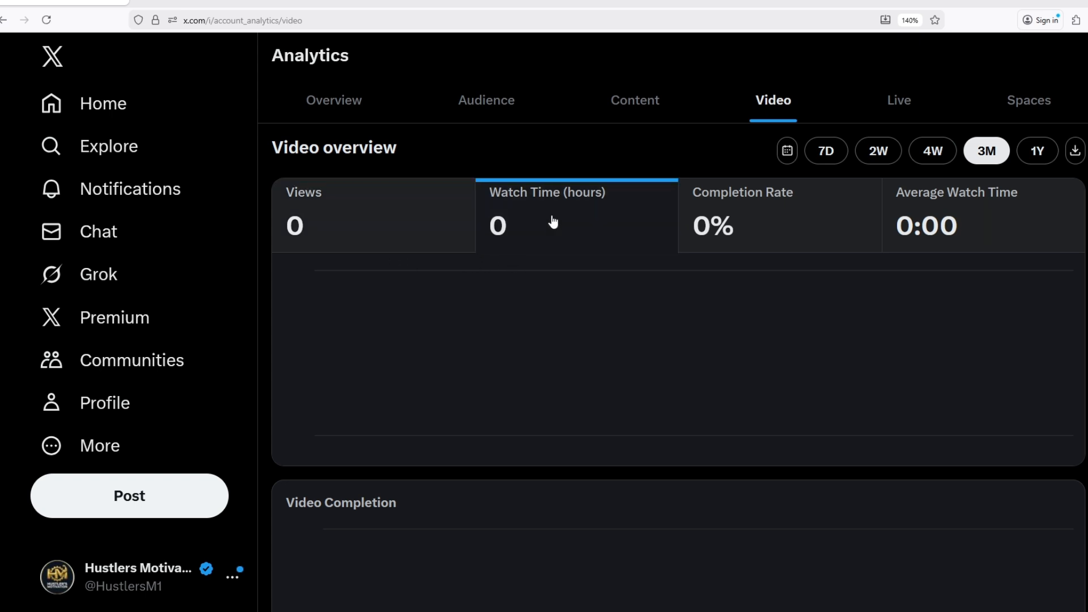
{"action": "left_click", "coordinate": [800, 250]}
{"action": "left_click", "coordinate": [986, 224]}
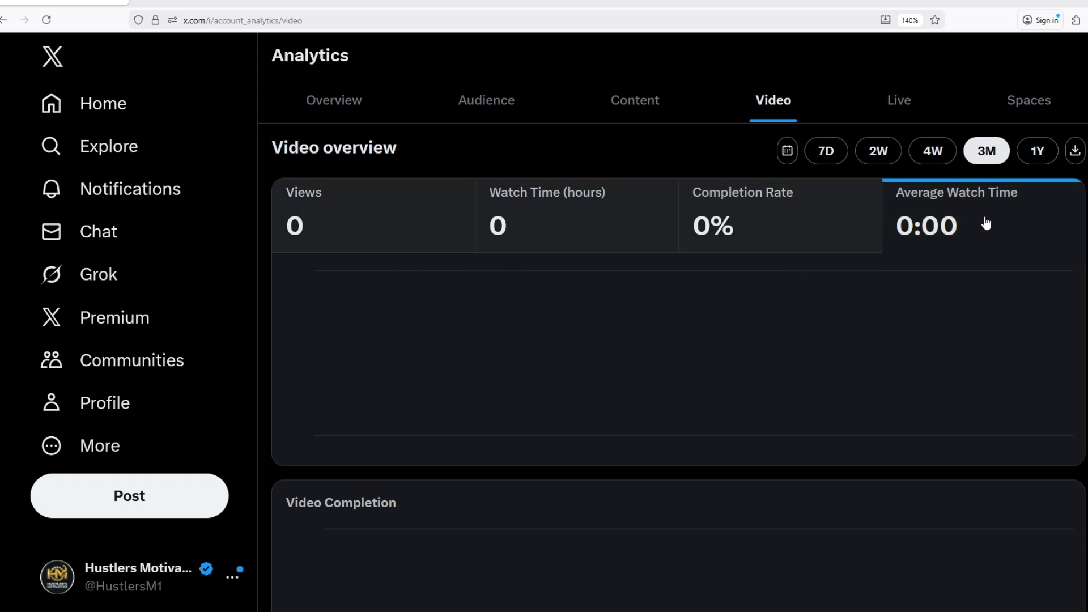
{"action": "scroll", "coordinate": [595, 301], "scroll_direction": "down", "scroll_amount": 5}
{"action": "scroll", "coordinate": [595, 301], "scroll_direction": "up", "scroll_amount": 5}
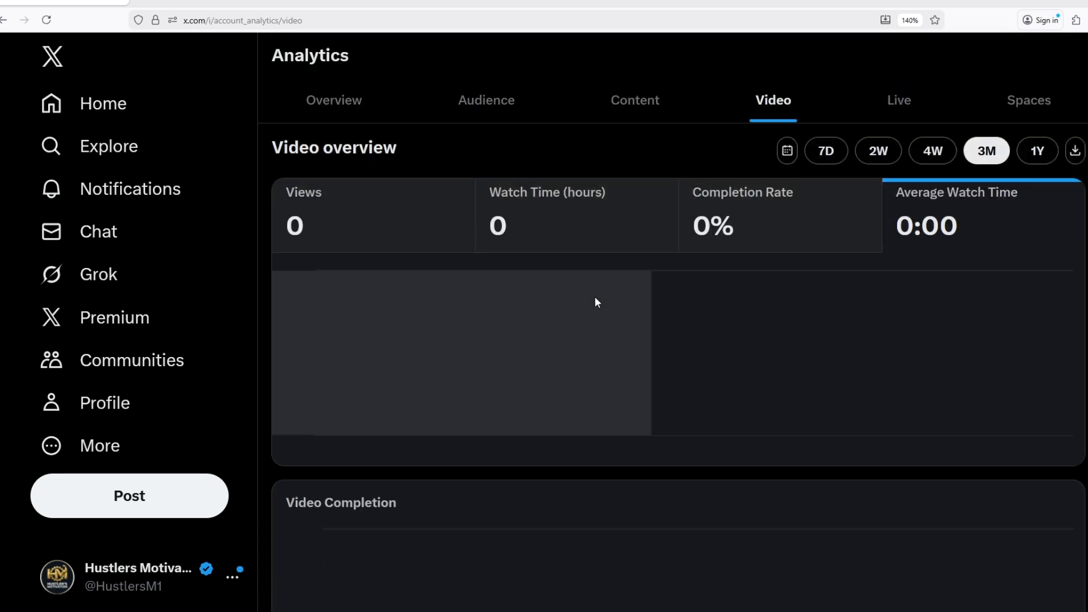
Return the video chart to Views and examine the Video Completion chart and the list of published videos
{"action": "left_click", "coordinate": [753, 240]}
{"action": "left_click", "coordinate": [610, 233]}
{"action": "left_click", "coordinate": [444, 230]}
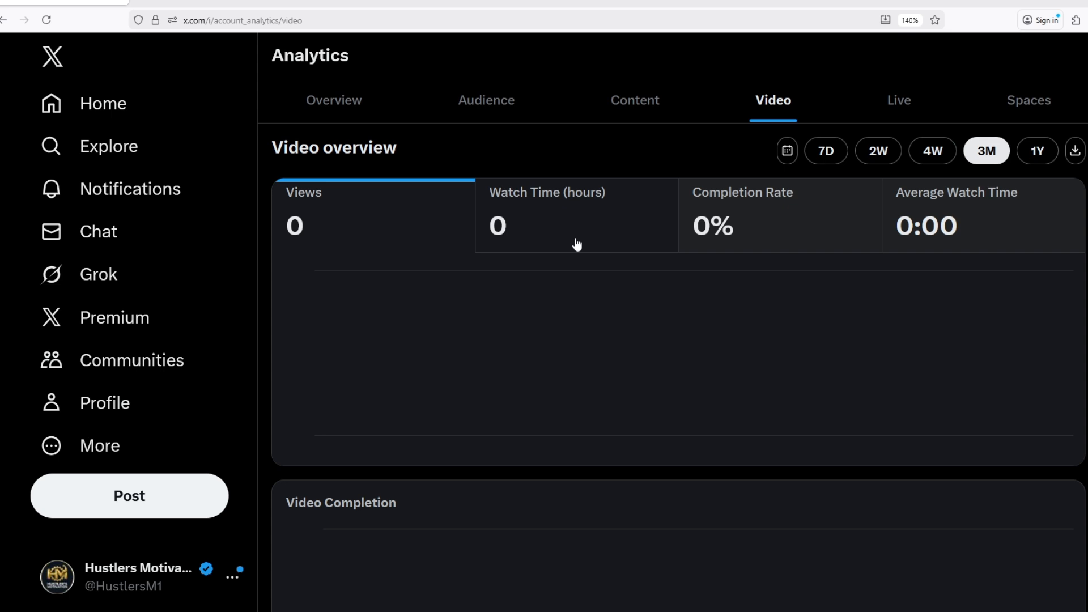
{"action": "scroll", "coordinate": [576, 244], "scroll_direction": "down", "scroll_amount": 5}
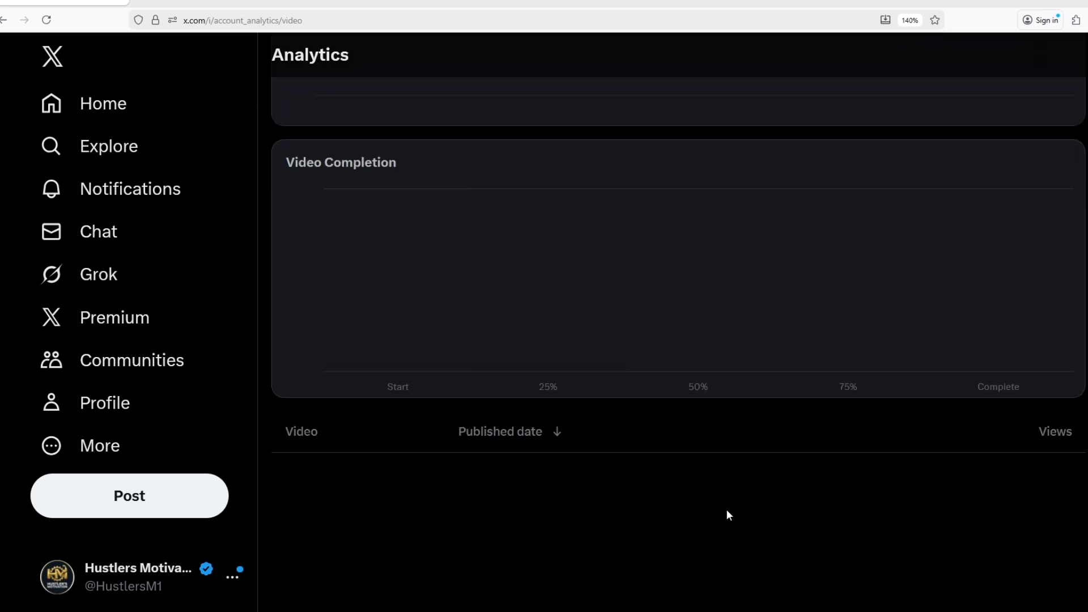
{"action": "scroll", "coordinate": [724, 504], "scroll_direction": "up", "scroll_amount": 5}
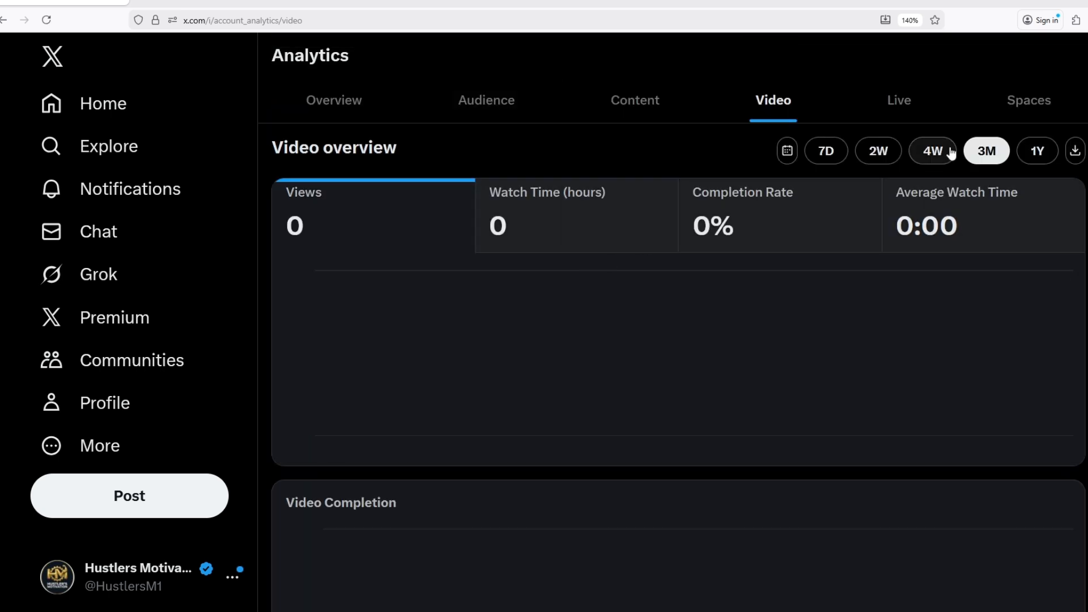
{"action": "scroll", "coordinate": [631, 283], "scroll_direction": "down", "scroll_amount": 5}
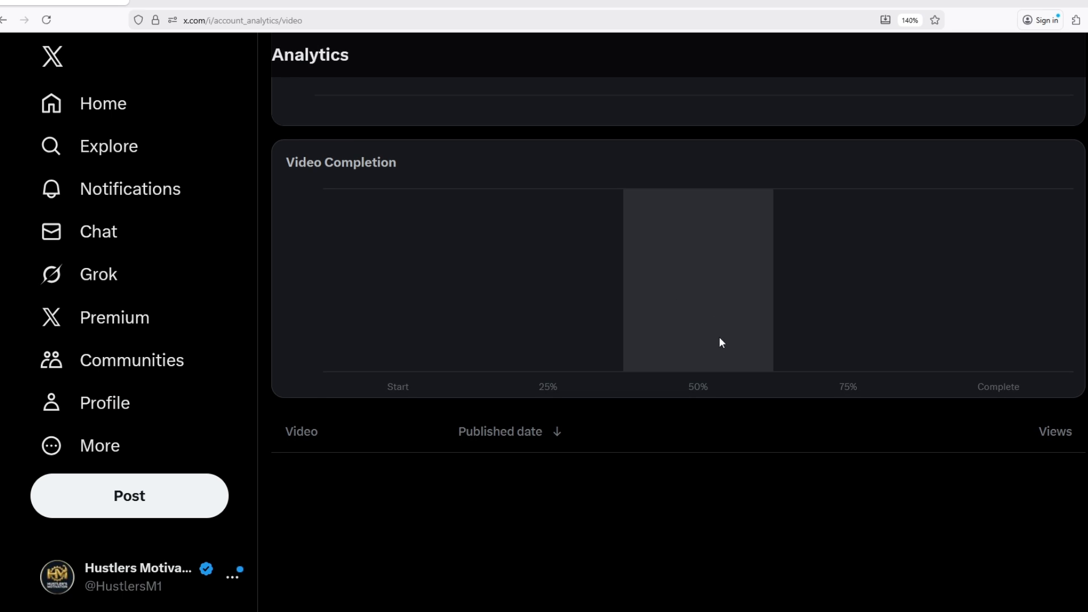
{"action": "scroll", "coordinate": [721, 342], "scroll_direction": "up", "scroll_amount": 5}
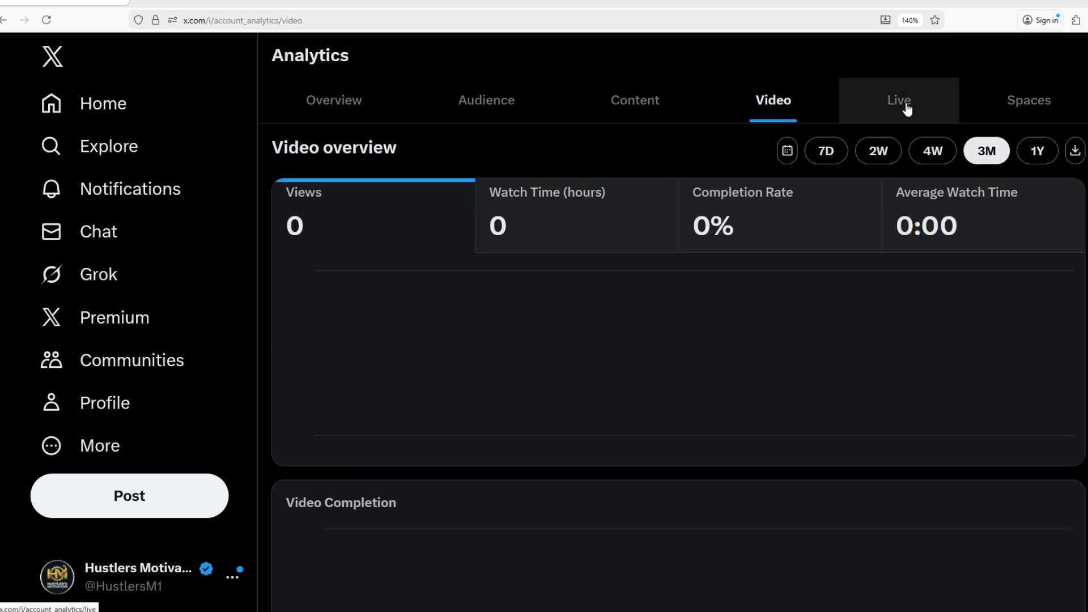
Check the Live analytics, and filter the Spaces analytics by Scheduled
{"action": "left_click", "coordinate": [906, 108]}
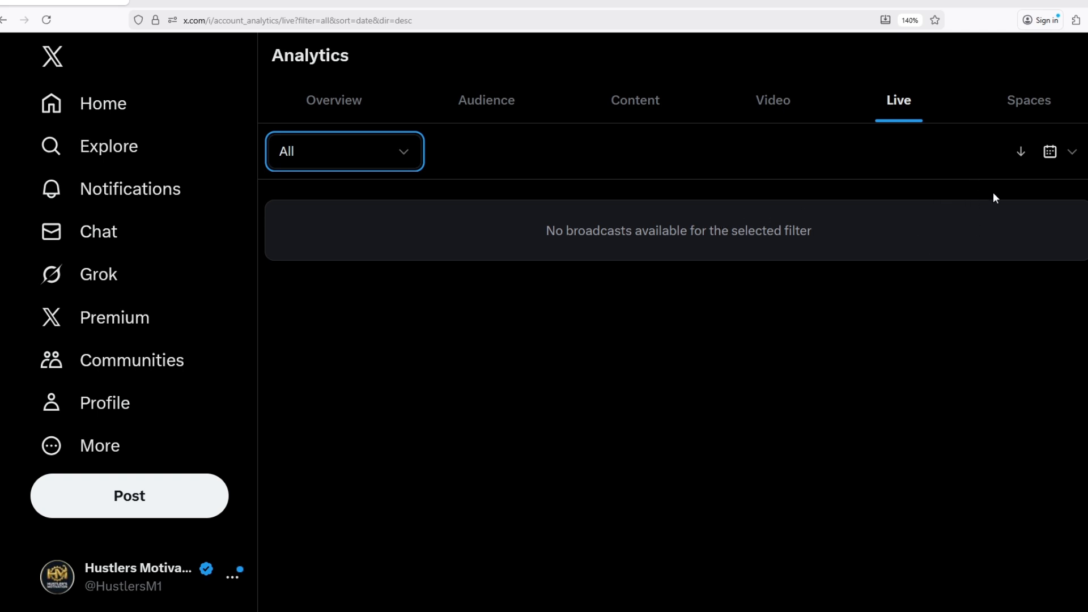
{"action": "left_click", "coordinate": [1013, 113]}
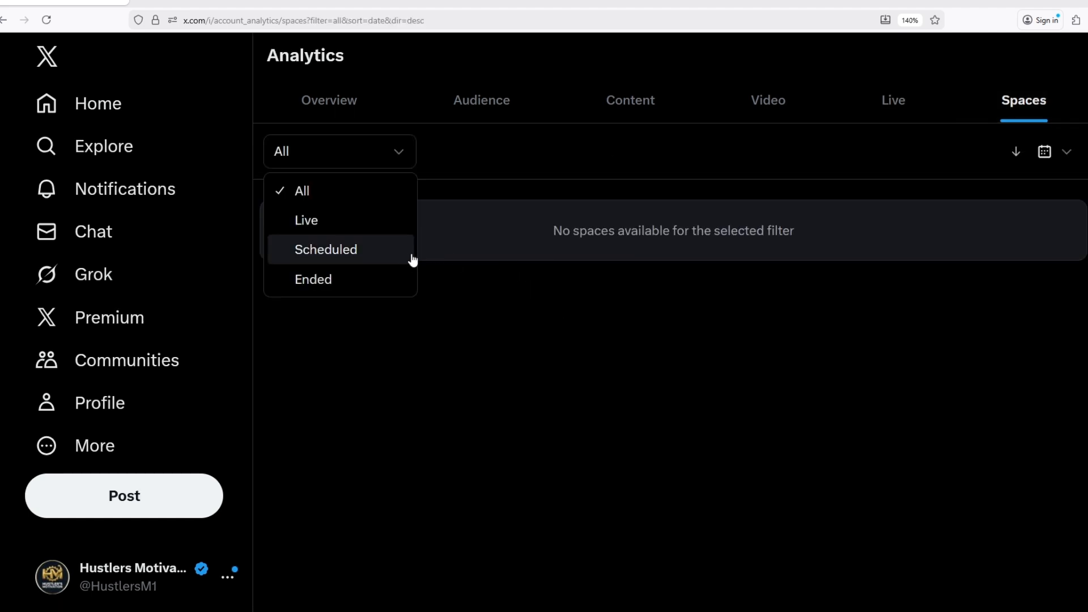
{"action": "left_click", "coordinate": [348, 258]}
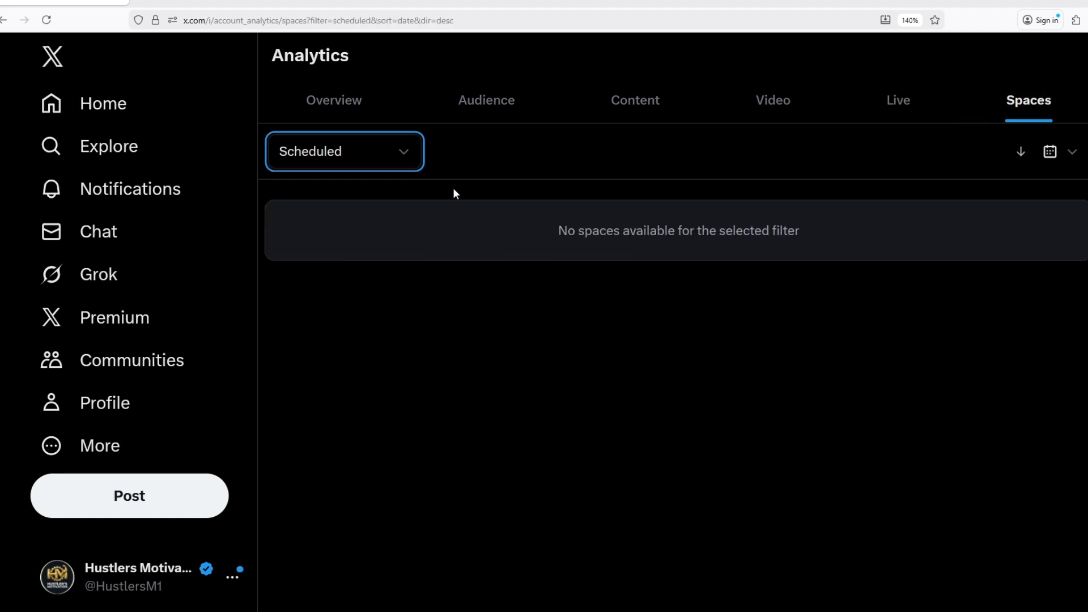
{"action": "left_click", "coordinate": [389, 161]}
{"action": "left_click", "coordinate": [878, 113]}
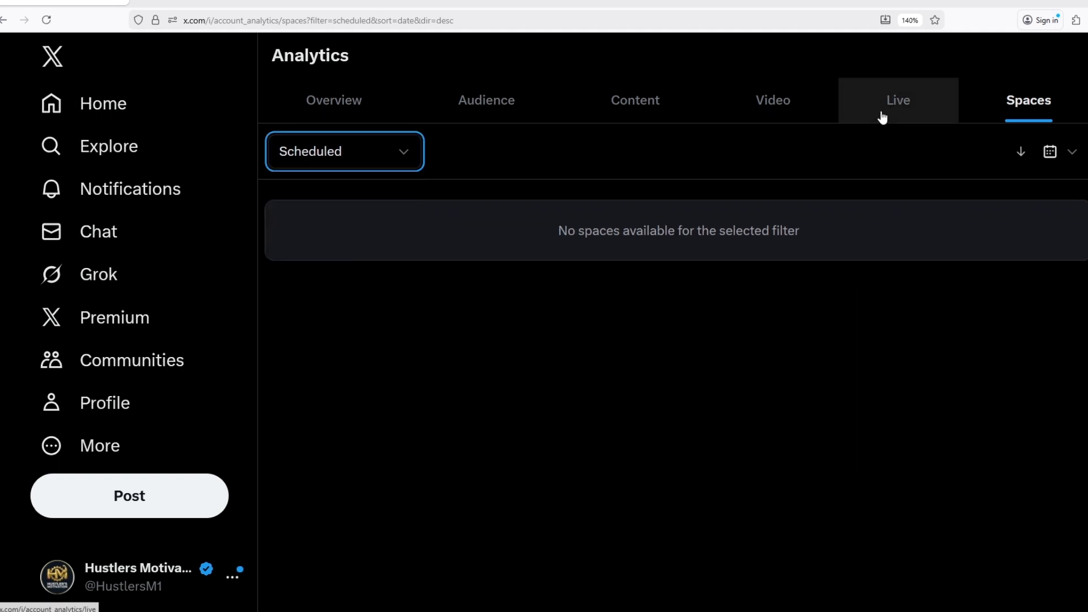
Return to the account Overview and review its 3M charts of impressions, bookmarks, follows and posts
{"action": "left_click", "coordinate": [737, 102]}
{"action": "left_click", "coordinate": [629, 100]}
{"action": "left_click", "coordinate": [331, 105]}
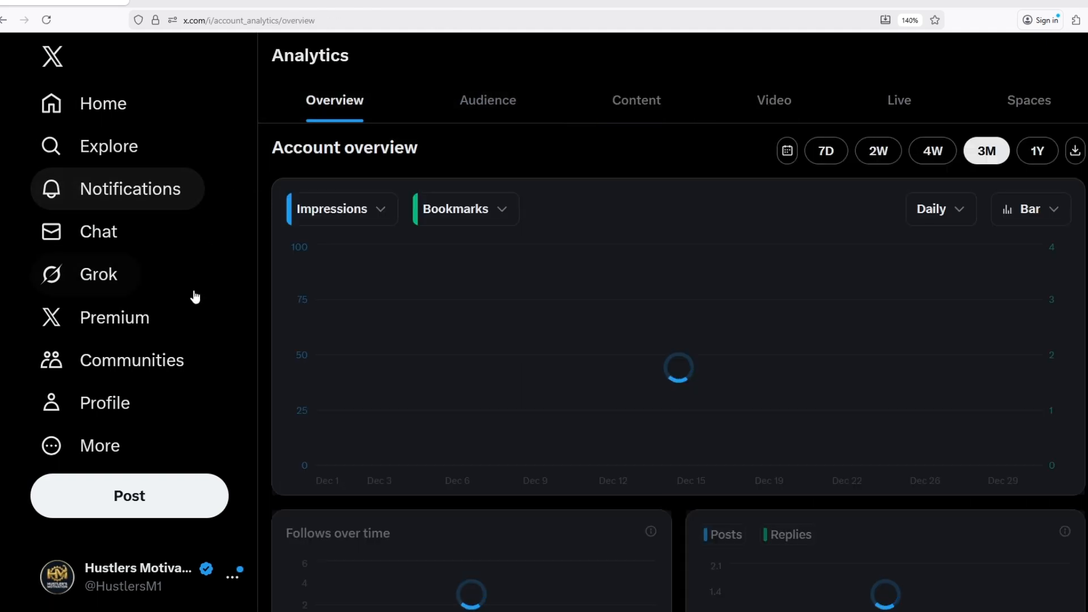
{"action": "scroll", "coordinate": [790, 186], "scroll_direction": "down", "scroll_amount": 3}
{"action": "scroll", "coordinate": [791, 195], "scroll_direction": "up", "scroll_amount": 2}
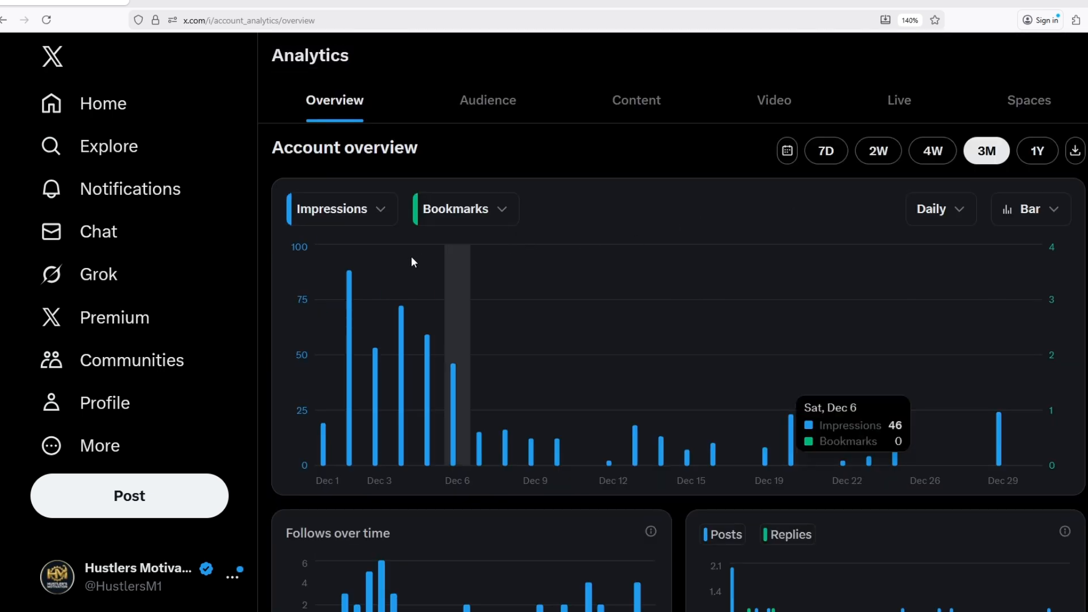
Open the Premium page and reopen Analytics from its quick access links
{"action": "left_click", "coordinate": [107, 319]}
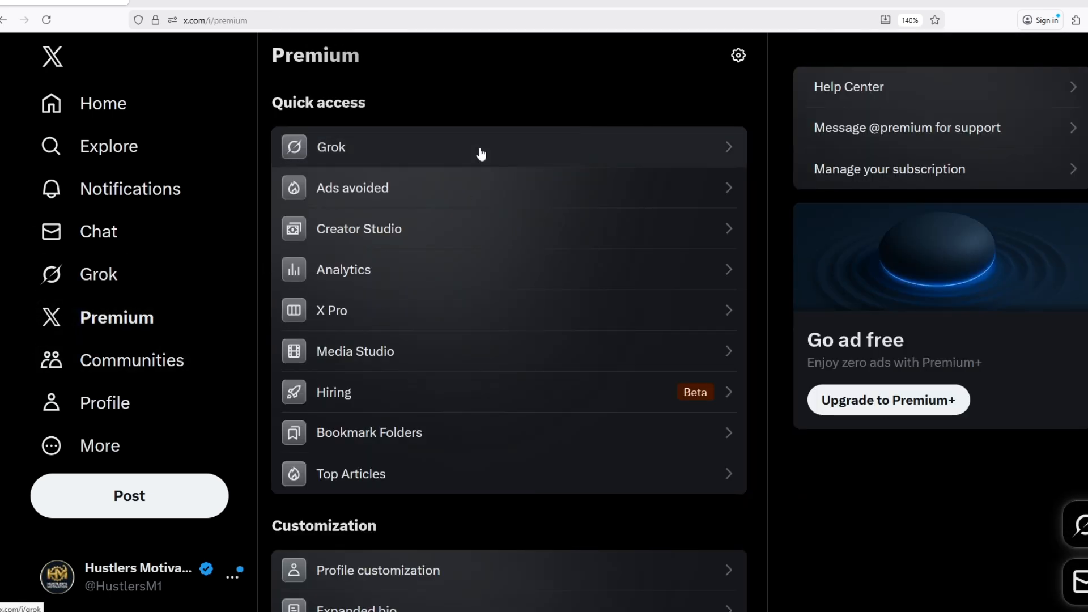
{"action": "scroll", "coordinate": [486, 166], "scroll_direction": "down", "scroll_amount": 4}
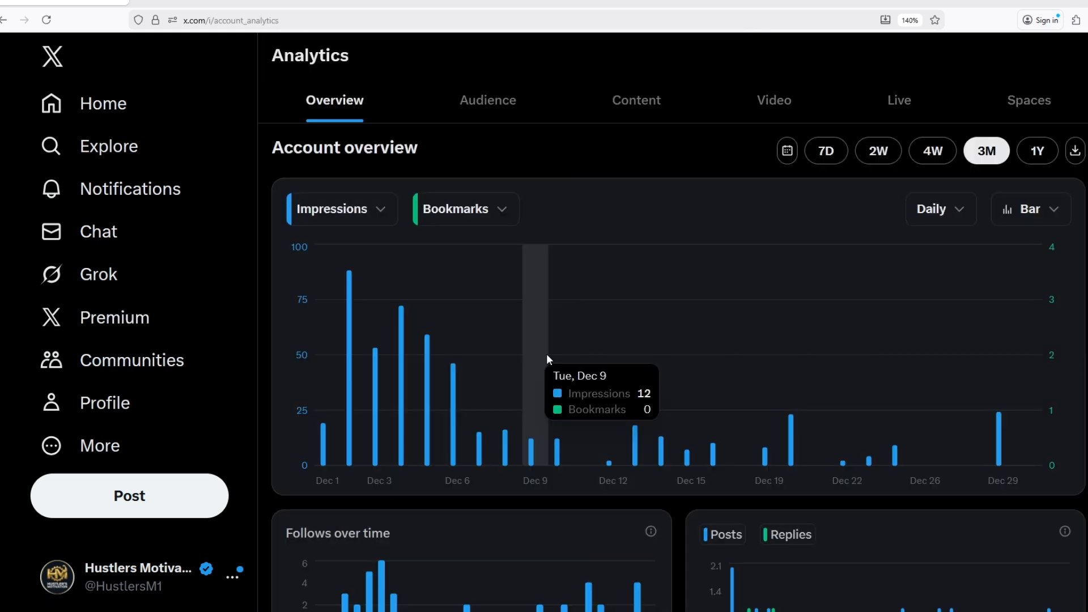